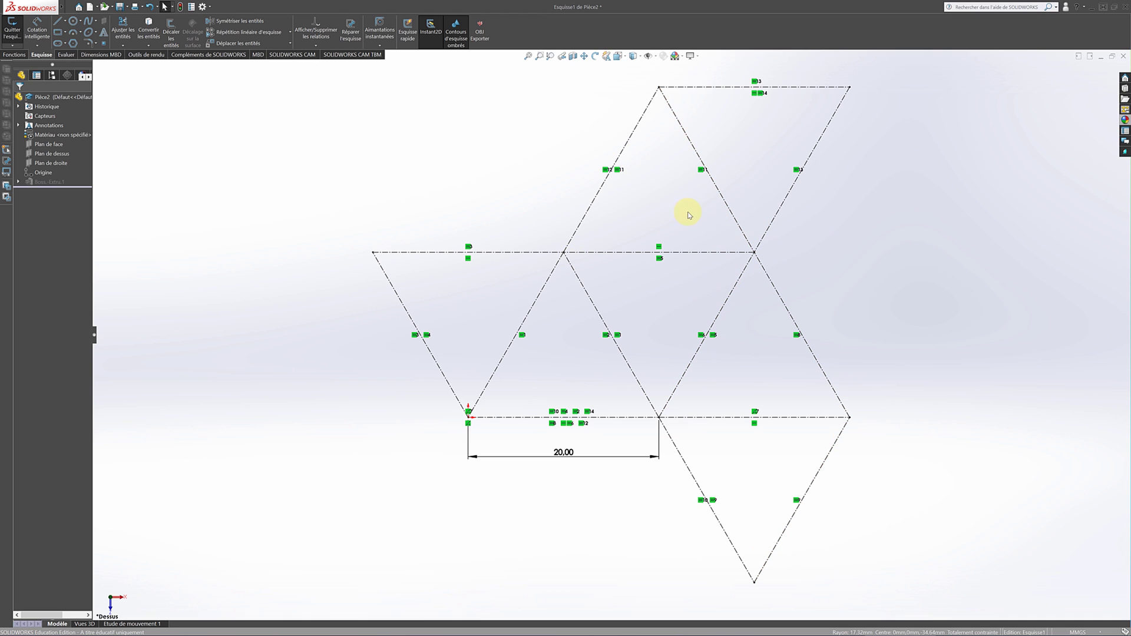
Draw a three-point arc of about 19 mm radius from the upper-left slanted side's midpoint to the left triangle's horizontal top side's midpoint.
{"action": "left_click", "coordinate": [80, 32]}
{"action": "left_click", "coordinate": [96, 65]}
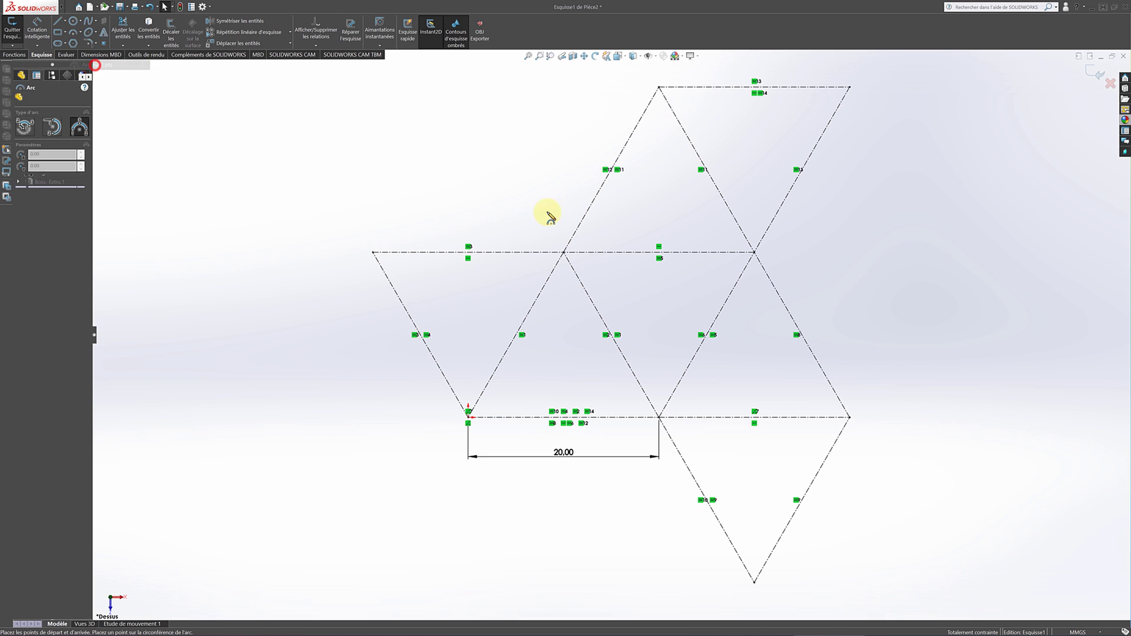
{"action": "scroll", "coordinate": [599, 182], "scroll_direction": "down", "scroll_amount": 2}
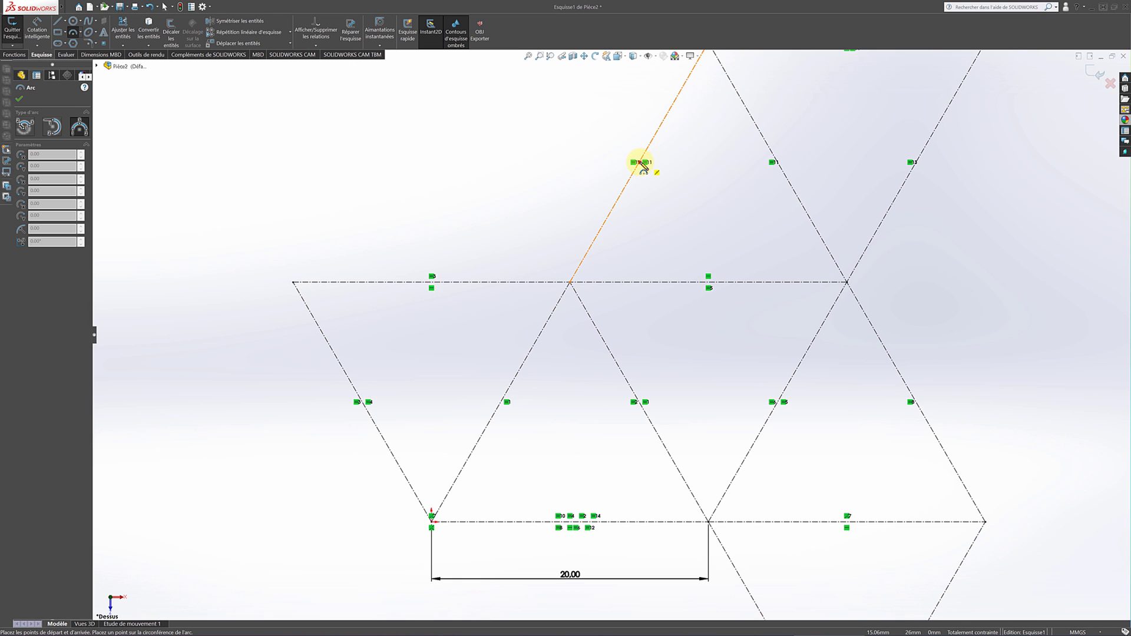
{"action": "left_click_drag", "start_coordinate": [640, 163], "coordinate": [432, 283]}
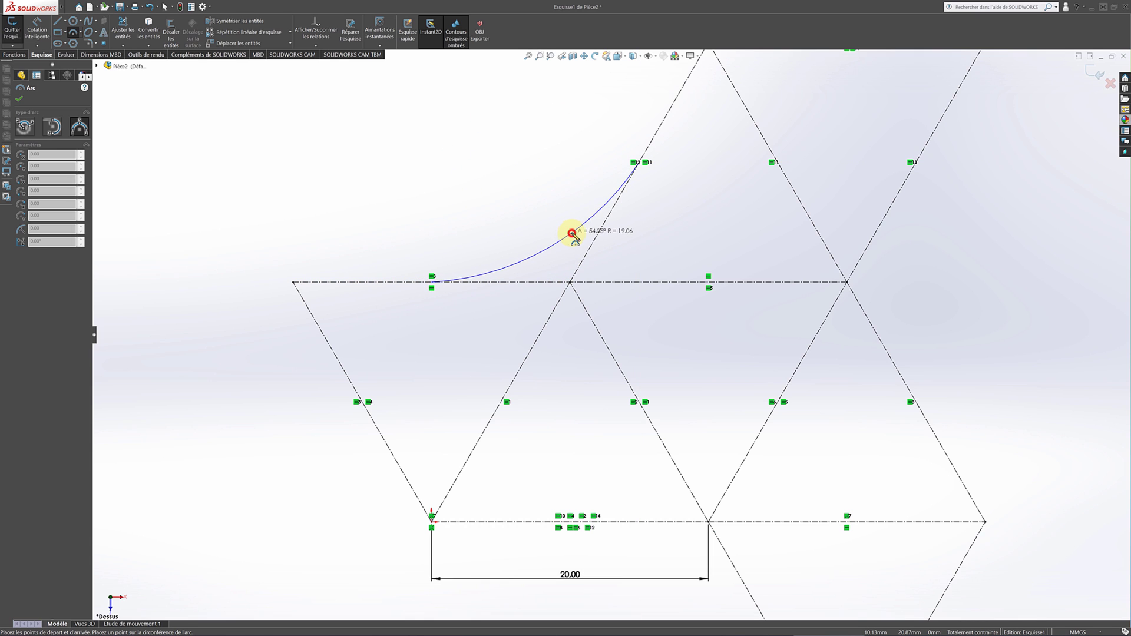
{"action": "left_click", "coordinate": [571, 234]}
{"action": "key", "text": "Escape"}
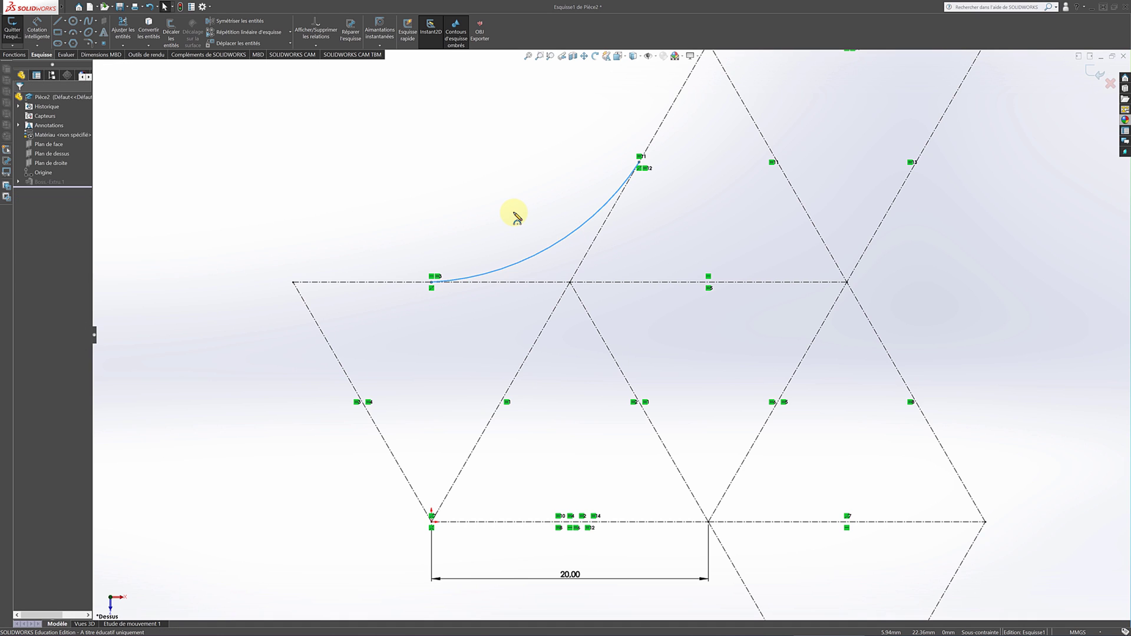
{"action": "left_click", "coordinate": [414, 179]}
Add a Tangent relation between the new arc and the left triangle's horizontal construction line.
{"action": "left_click", "coordinate": [482, 275]}
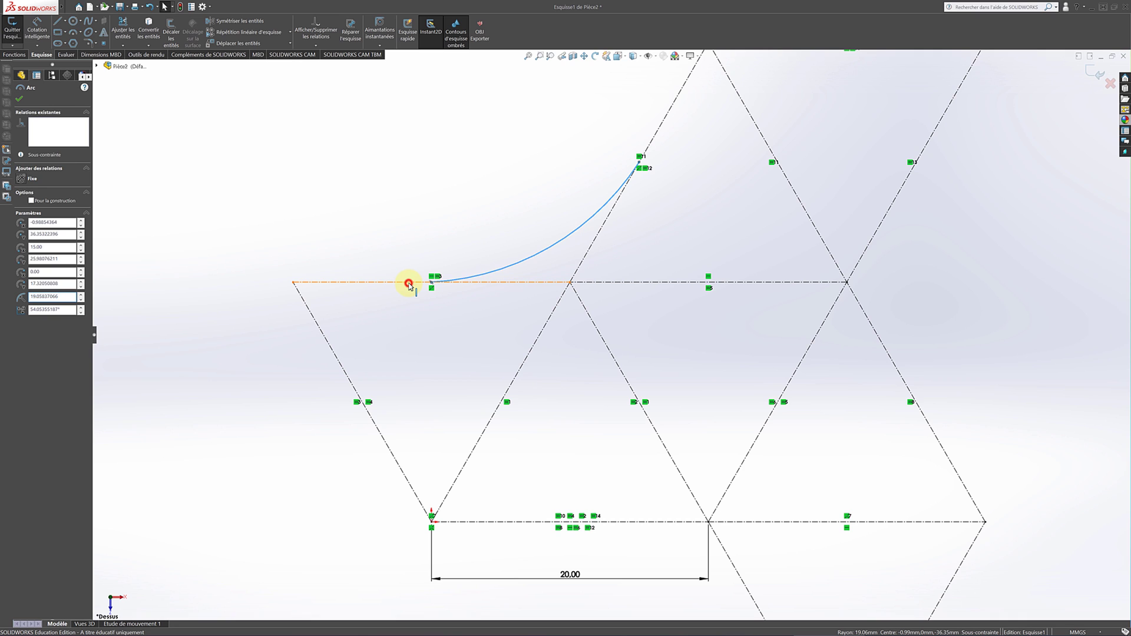
{"action": "left_click", "coordinate": [409, 283], "text": "ctrl"}
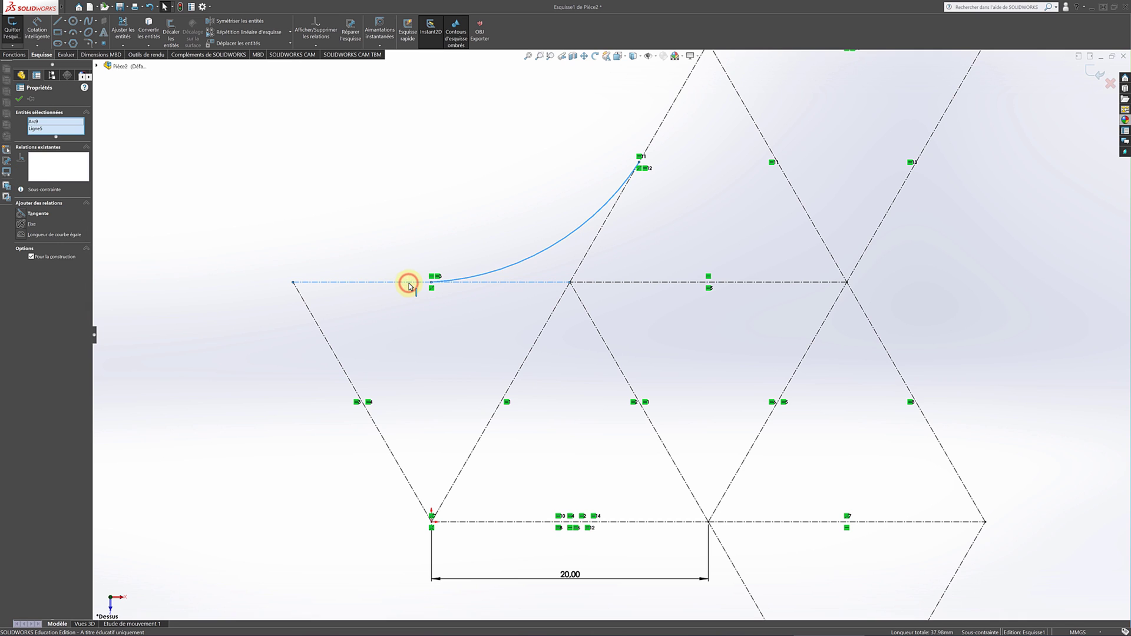
{"action": "left_click", "coordinate": [22, 216]}
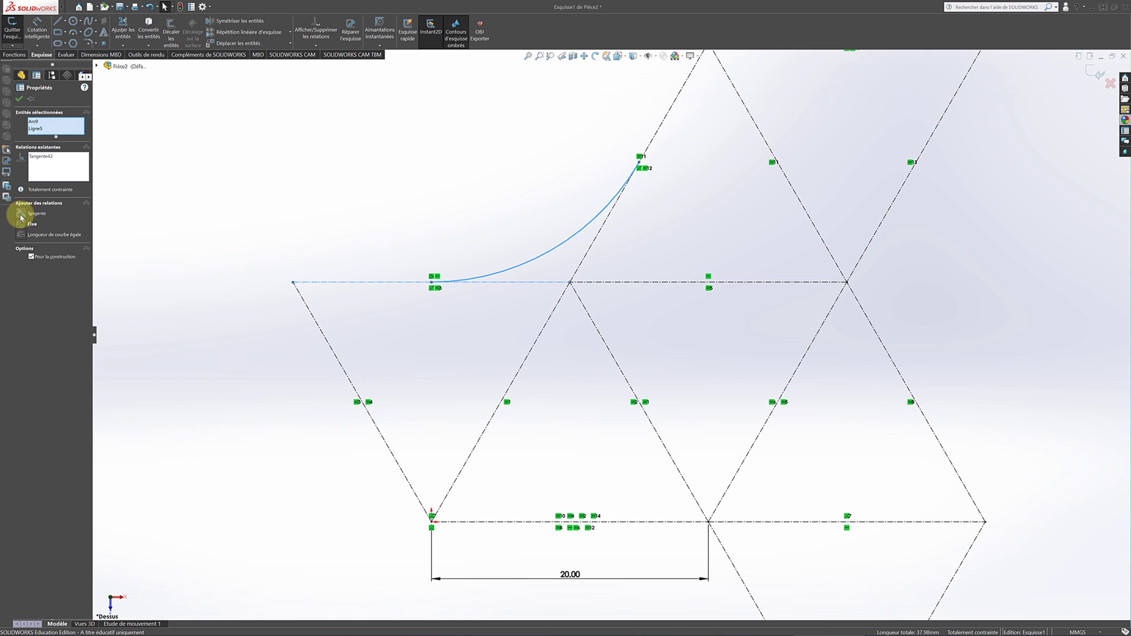
{"action": "left_click", "coordinate": [19, 99]}
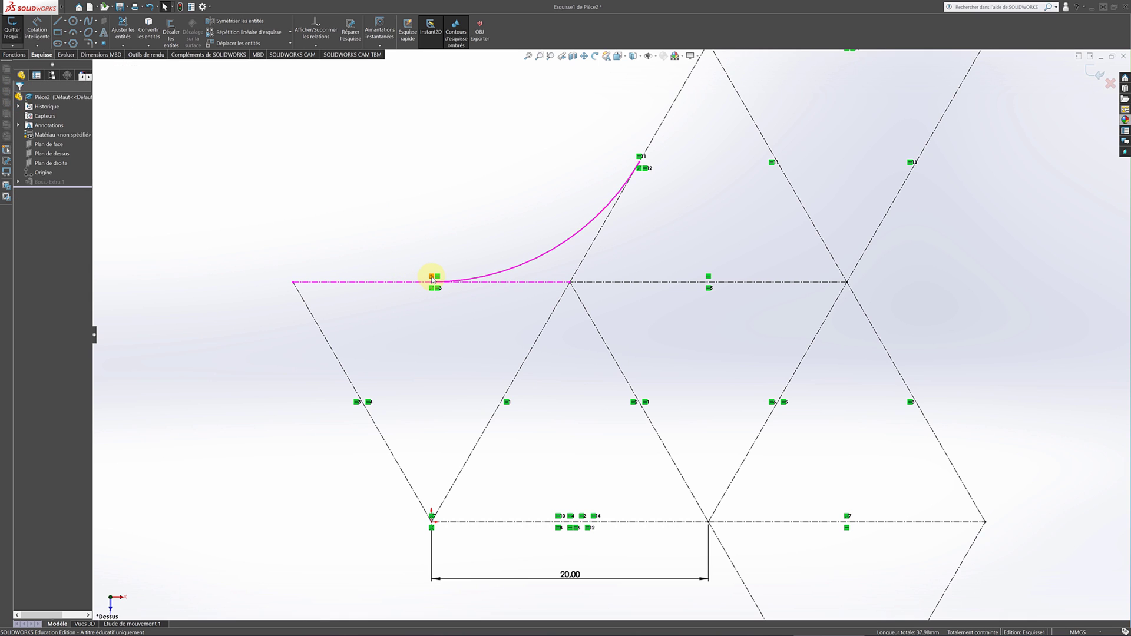
{"action": "left_click", "coordinate": [445, 192]}
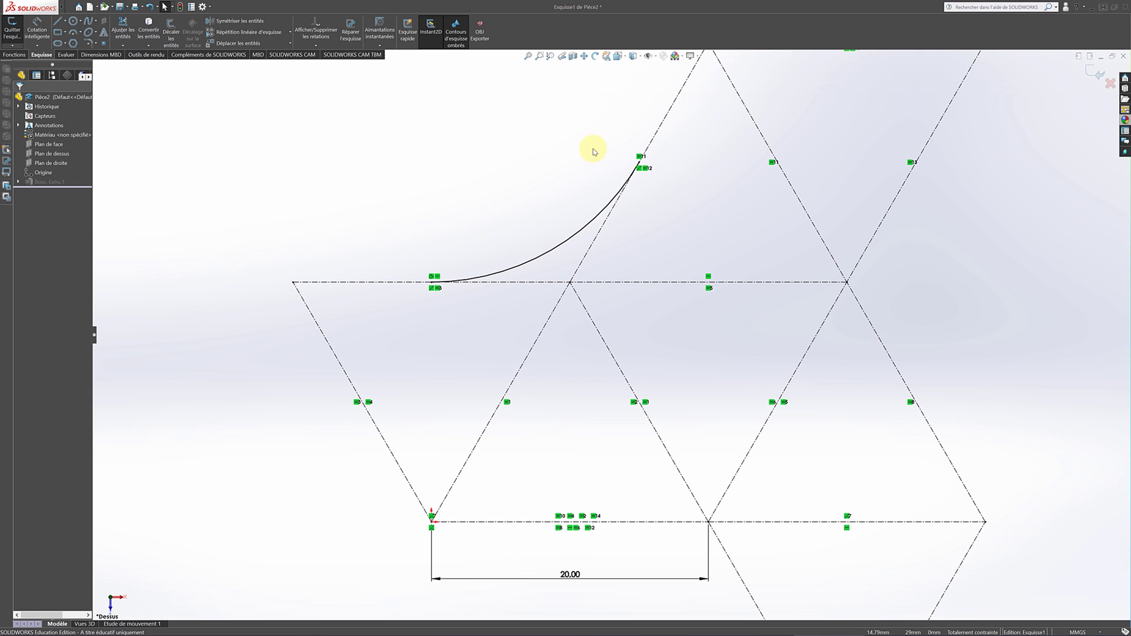
Draw a three-point arc from the midpoint of the 20 mm base line to the midpoint of the bottom triangle's left side.
{"action": "scroll", "coordinate": [656, 197], "scroll_direction": "up", "scroll_amount": 3}
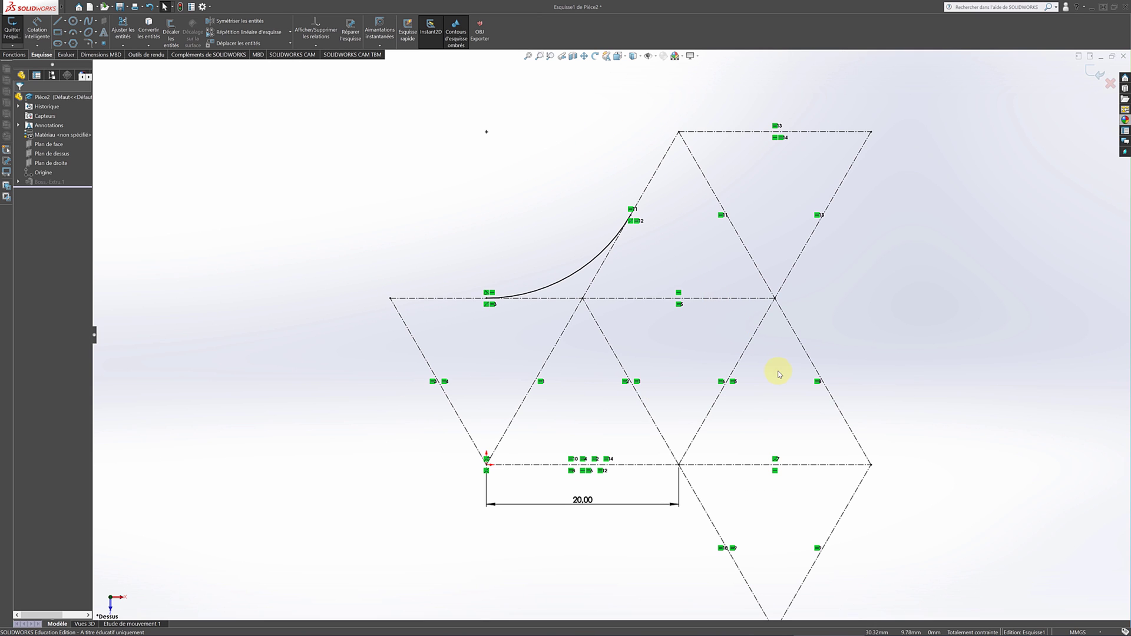
{"action": "left_click", "coordinate": [84, 33]}
{"action": "left_click", "coordinate": [91, 67]}
{"action": "left_click", "coordinate": [584, 466]}
{"action": "left_click", "coordinate": [728, 549]}
{"action": "left_click", "coordinate": [690, 512]}
{"action": "key", "text": "Escape"}
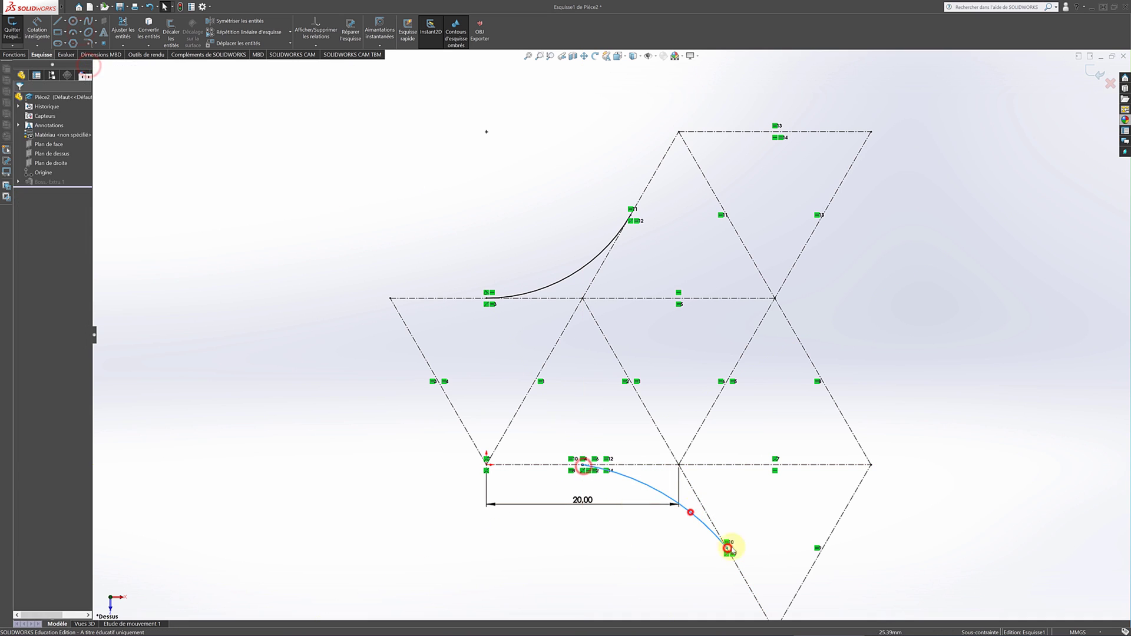
Make the lower arc tangent to the 20 mm horizontal base line.
{"action": "left_click", "coordinate": [629, 477]}
{"action": "left_click", "coordinate": [627, 465], "text": "ctrl"}
{"action": "left_click", "coordinate": [22, 216]}
Draw a three-point arc joining the midpoints of the two slanted sides on the right, tangent to the upper slanted line.
{"action": "left_click", "coordinate": [83, 33]}
{"action": "left_click", "coordinate": [90, 66]}
{"action": "left_click", "coordinate": [823, 383]}
{"action": "left_click", "coordinate": [823, 215]}
{"action": "left_click", "coordinate": [805, 285]}
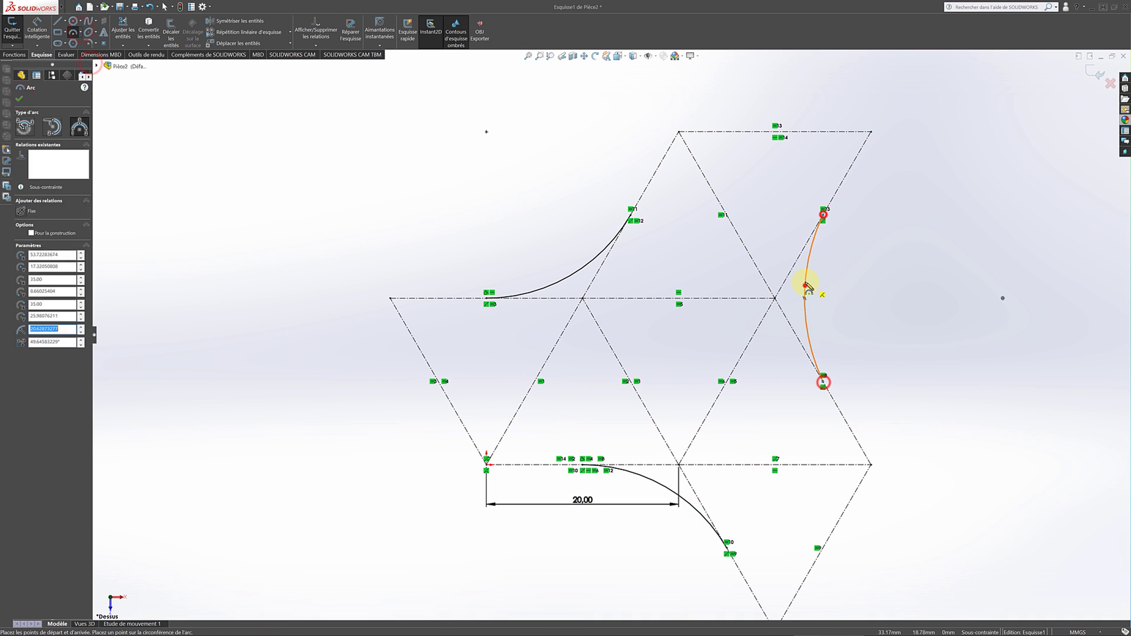
{"action": "left_click", "coordinate": [19, 97]}
{"action": "left_click", "coordinate": [395, 166]}
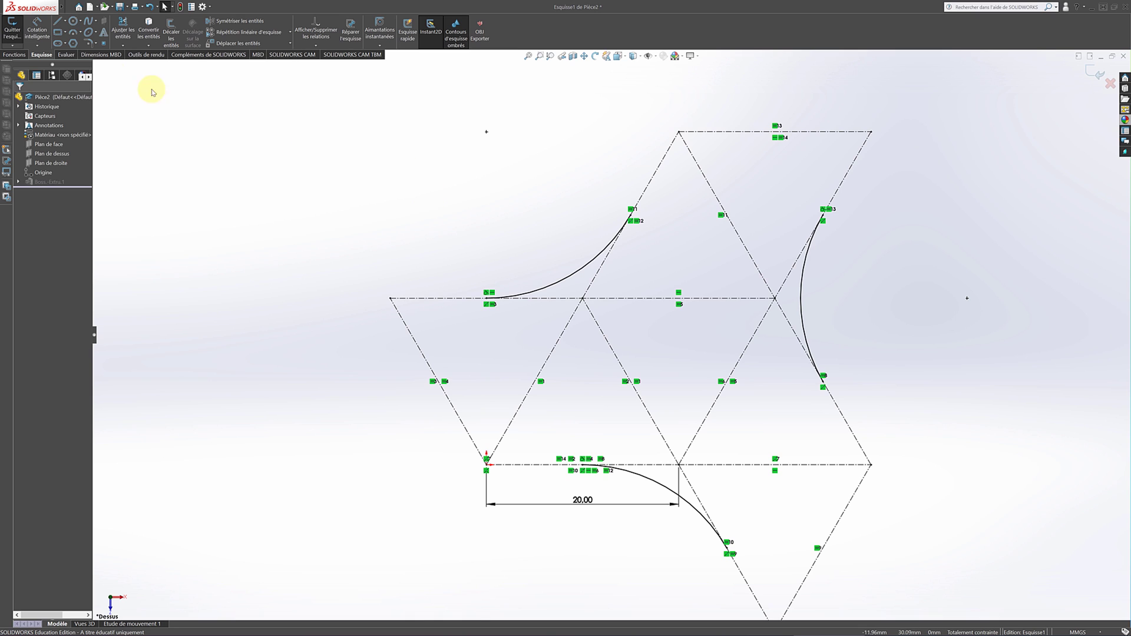
Draw a three-point arc of about 21.8 mm radius from the upper-left arc's upper endpoint to the midpoint of the topmost horizontal line.
{"action": "left_click", "coordinate": [81, 33]}
{"action": "left_click", "coordinate": [82, 33]}
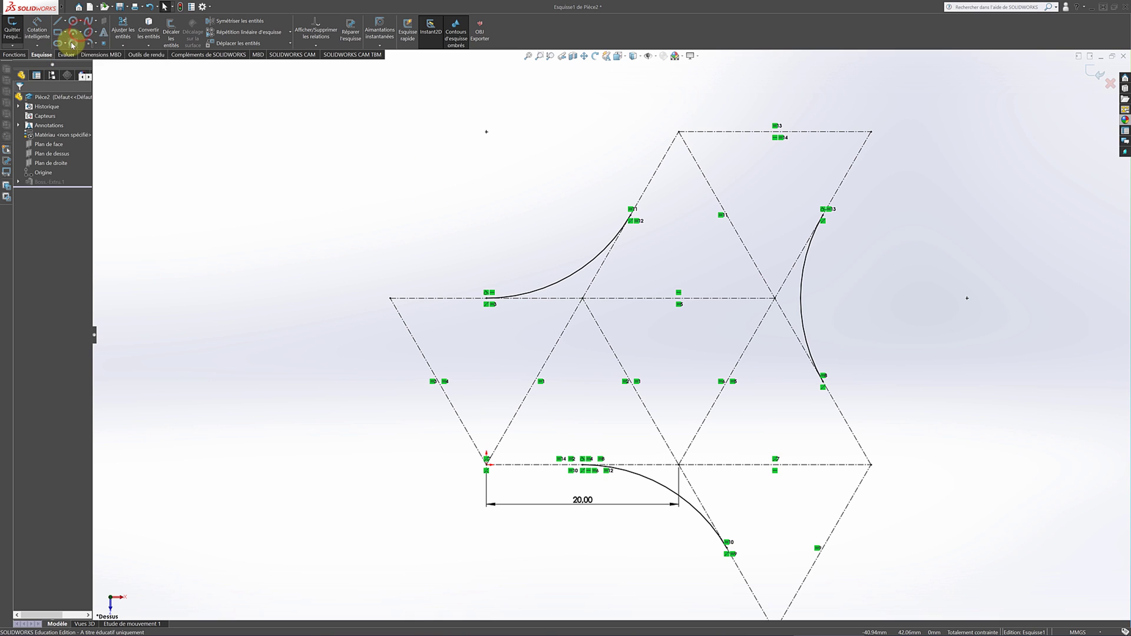
{"action": "left_click", "coordinate": [82, 34]}
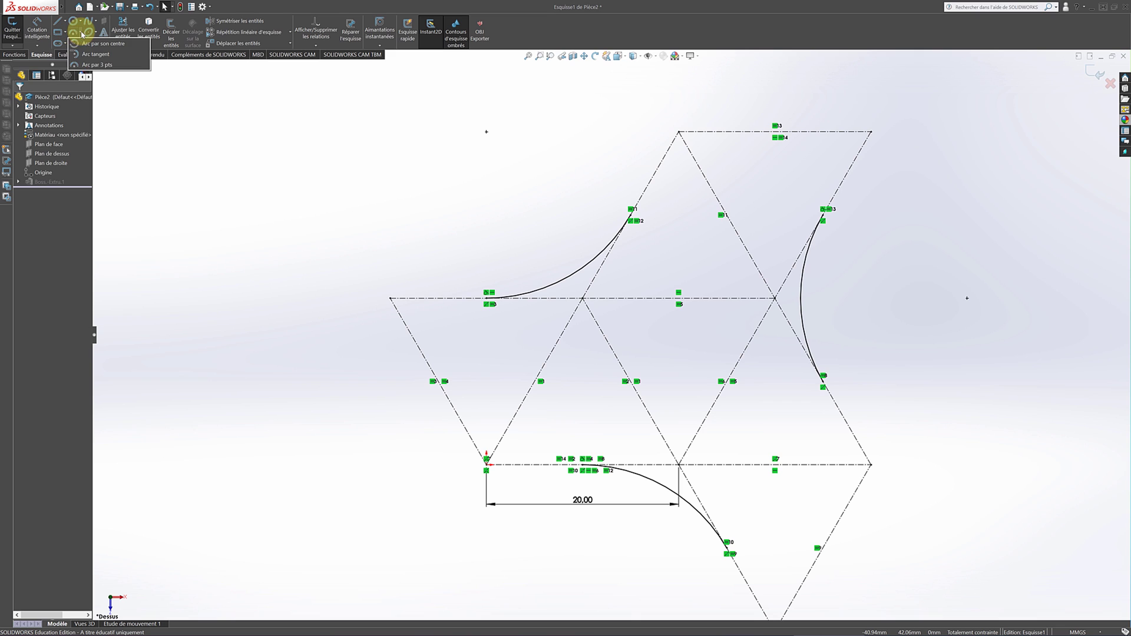
{"action": "left_click", "coordinate": [92, 66]}
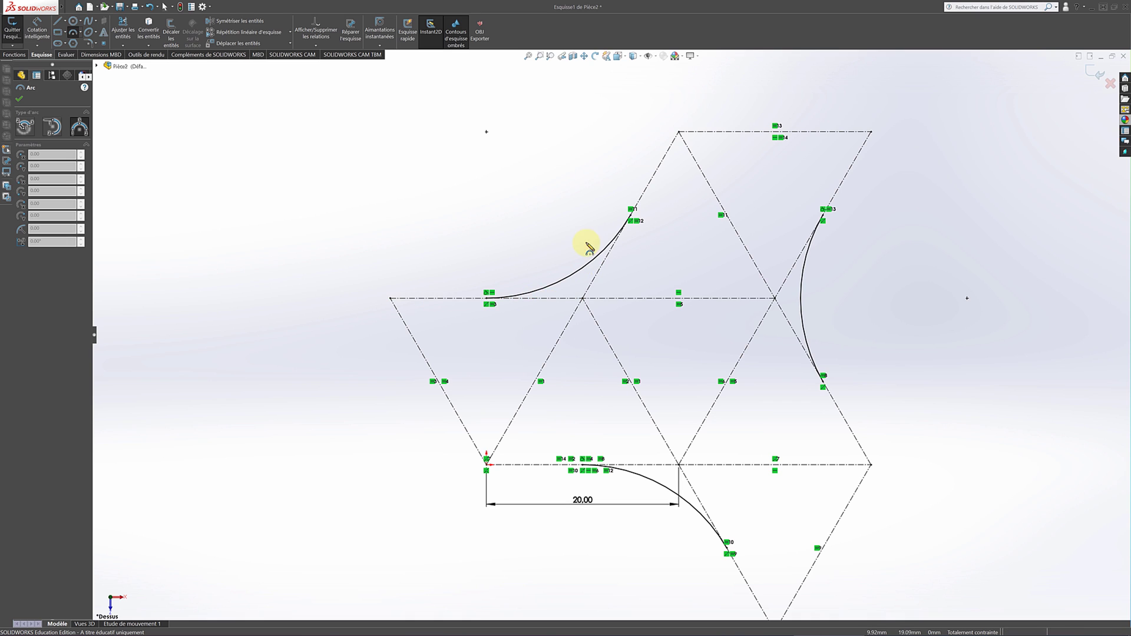
{"action": "scroll", "coordinate": [712, 184], "scroll_direction": "down", "scroll_amount": 3}
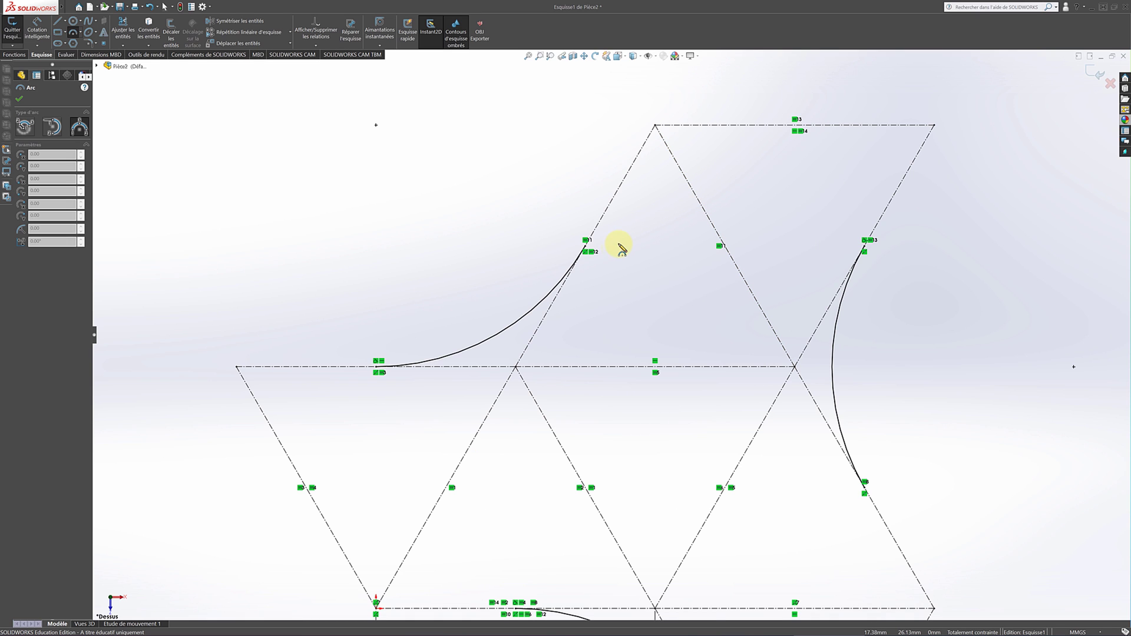
{"action": "left_click", "coordinate": [587, 248]}
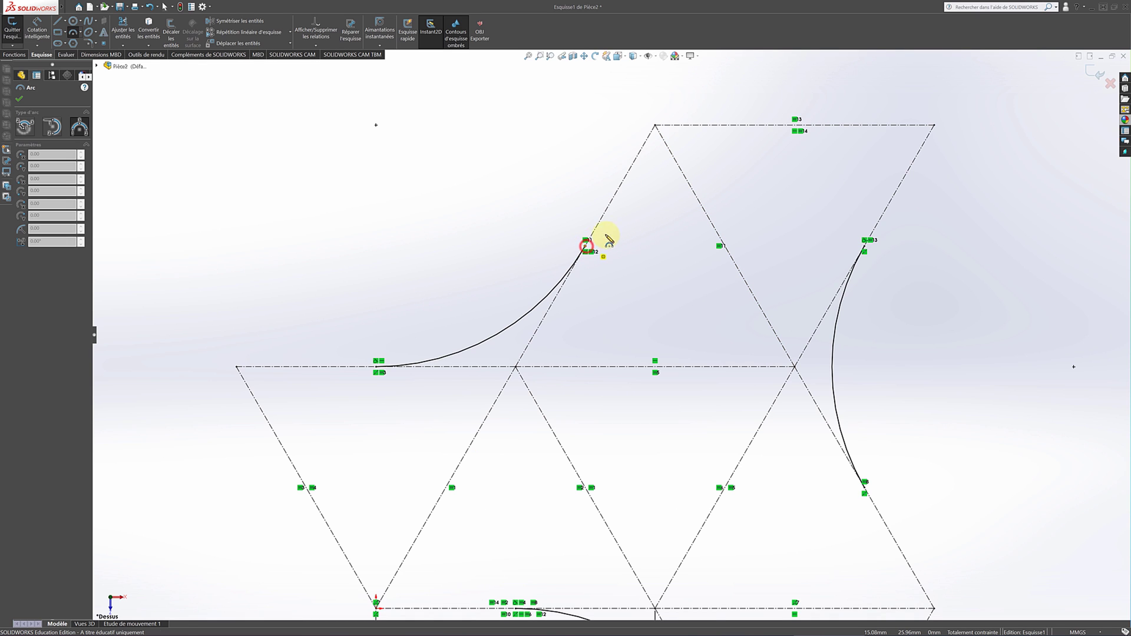
{"action": "left_click", "coordinate": [796, 125]}
{"action": "left_click", "coordinate": [725, 144]}
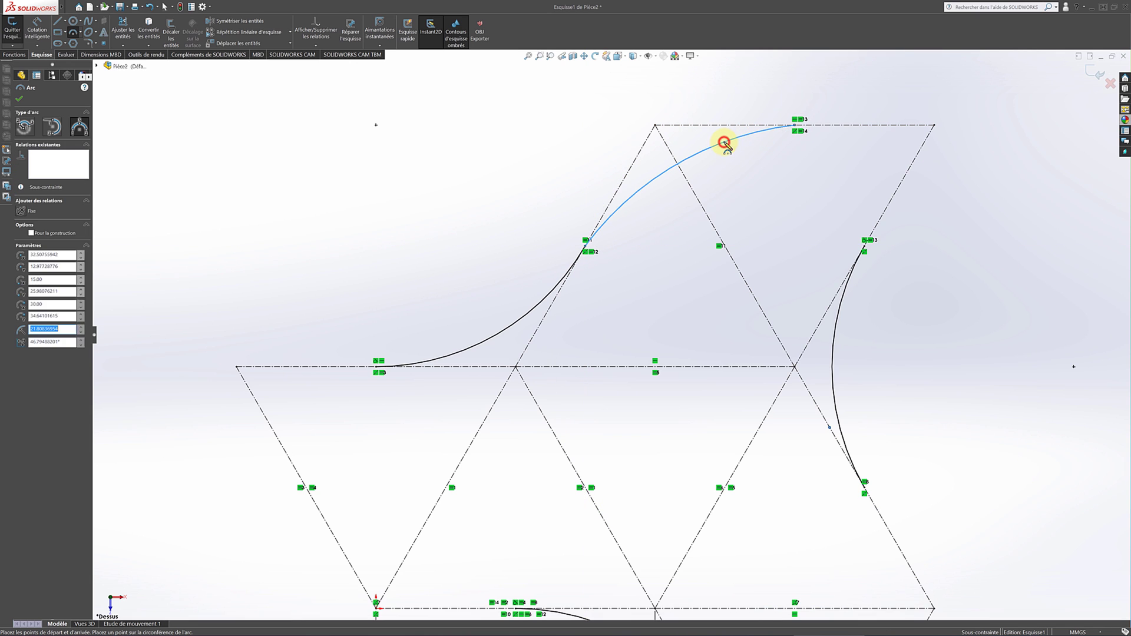
{"action": "key", "text": "Escape"}
{"action": "left_click", "coordinate": [724, 95]}
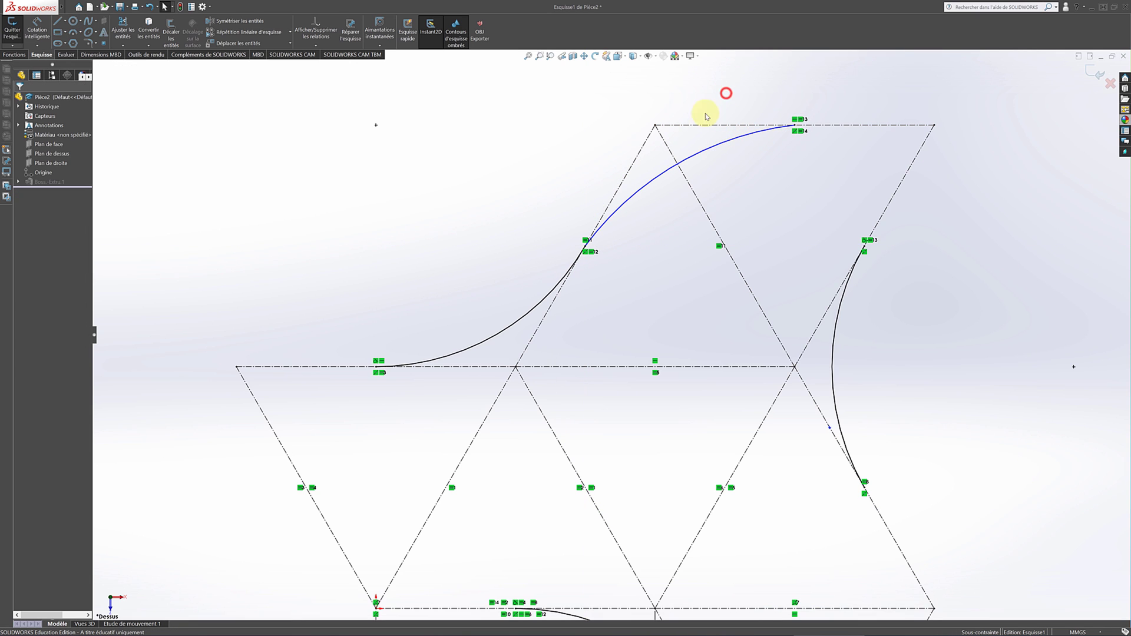
Add a Tangent relation between the upper arc and the topmost horizontal construction line.
{"action": "left_click", "coordinate": [738, 125]}
{"action": "left_click", "coordinate": [740, 138], "text": "ctrl"}
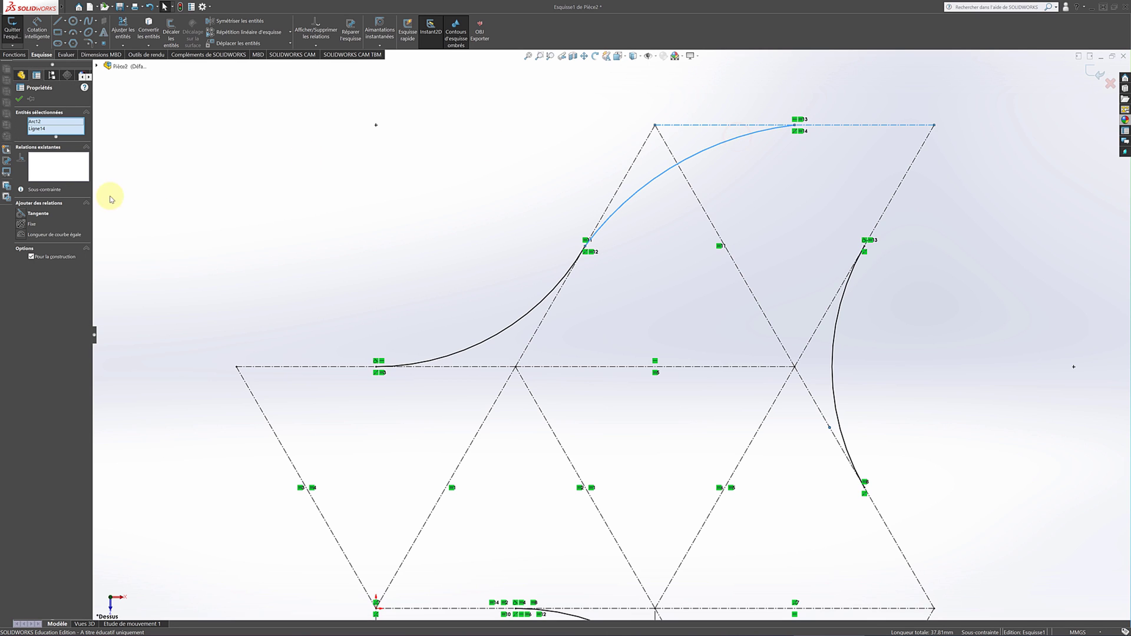
{"action": "left_click", "coordinate": [22, 214]}
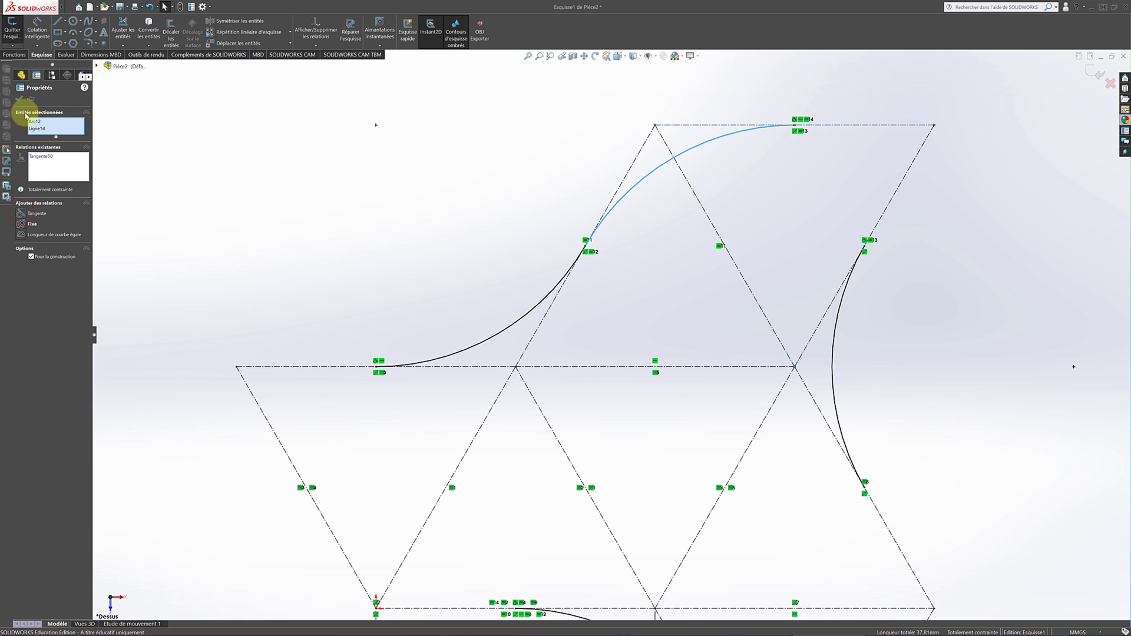
{"action": "left_click", "coordinate": [19, 98]}
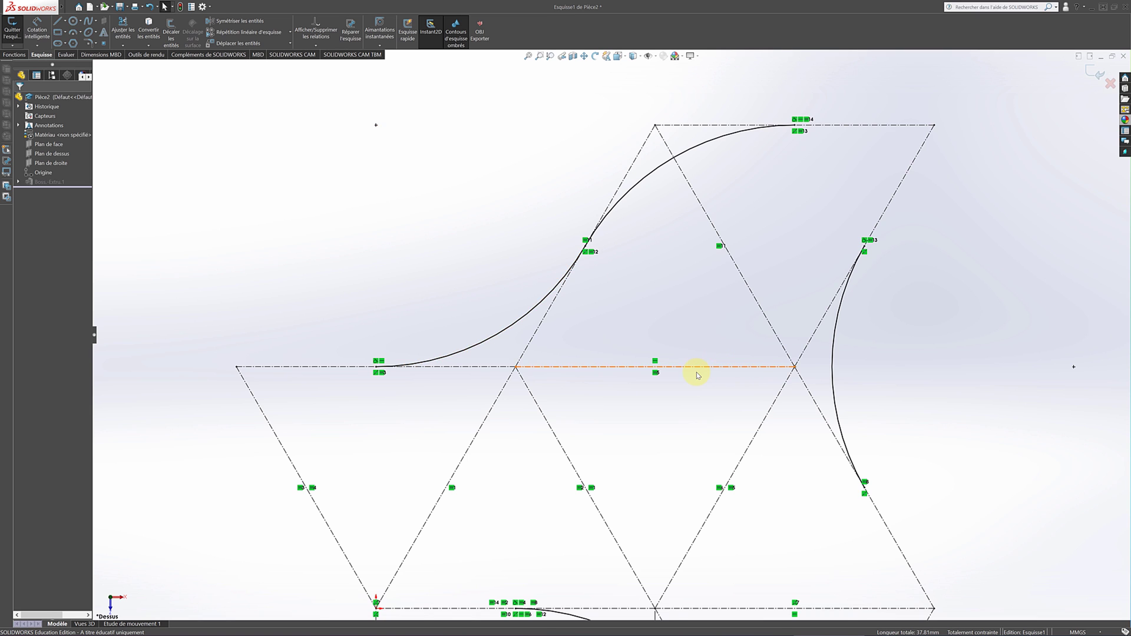
Draw a three-point arc from the 20 mm base line's midpoint to the midpoint of the left triangle's outer slanted side.
{"action": "scroll", "coordinate": [695, 373], "scroll_direction": "up", "scroll_amount": 3}
{"action": "scroll", "coordinate": [687, 449], "scroll_direction": "down", "scroll_amount": 1}
{"action": "left_click", "coordinate": [81, 33]}
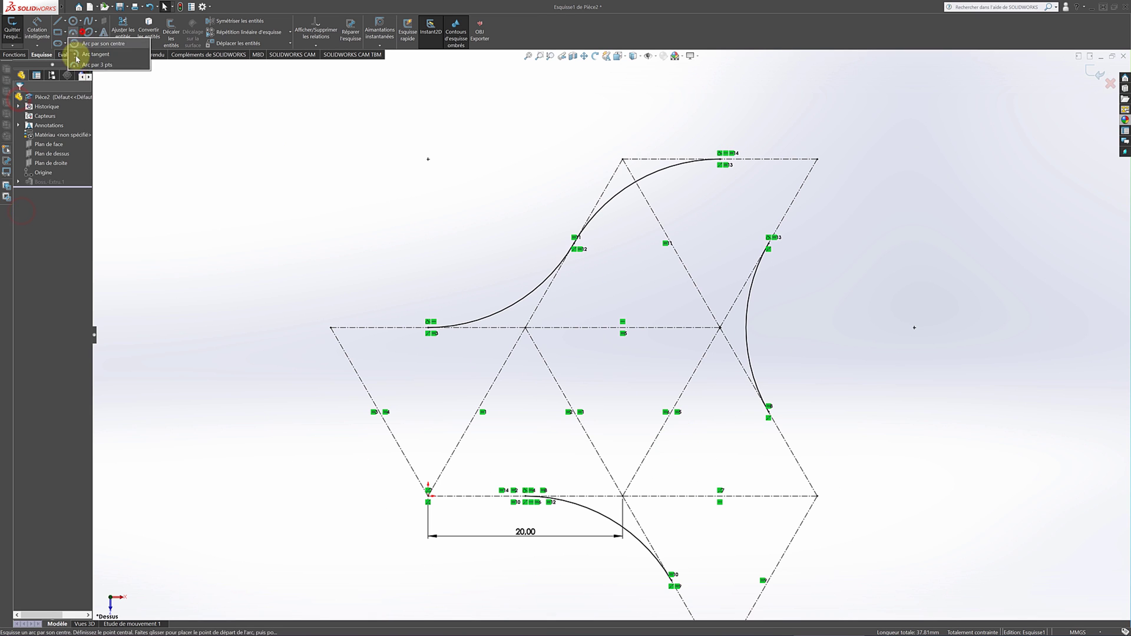
{"action": "left_click", "coordinate": [79, 64]}
{"action": "left_click", "coordinate": [525, 496]}
{"action": "left_click", "coordinate": [379, 411]}
{"action": "left_click", "coordinate": [403, 440]}
Make the lower-left arc tangent to the left triangle's outer slanted side.
{"action": "left_click", "coordinate": [410, 443]}
{"action": "left_click", "coordinate": [400, 449], "text": "ctrl"}
{"action": "left_click", "coordinate": [21, 215]}
{"action": "left_click", "coordinate": [19, 99]}
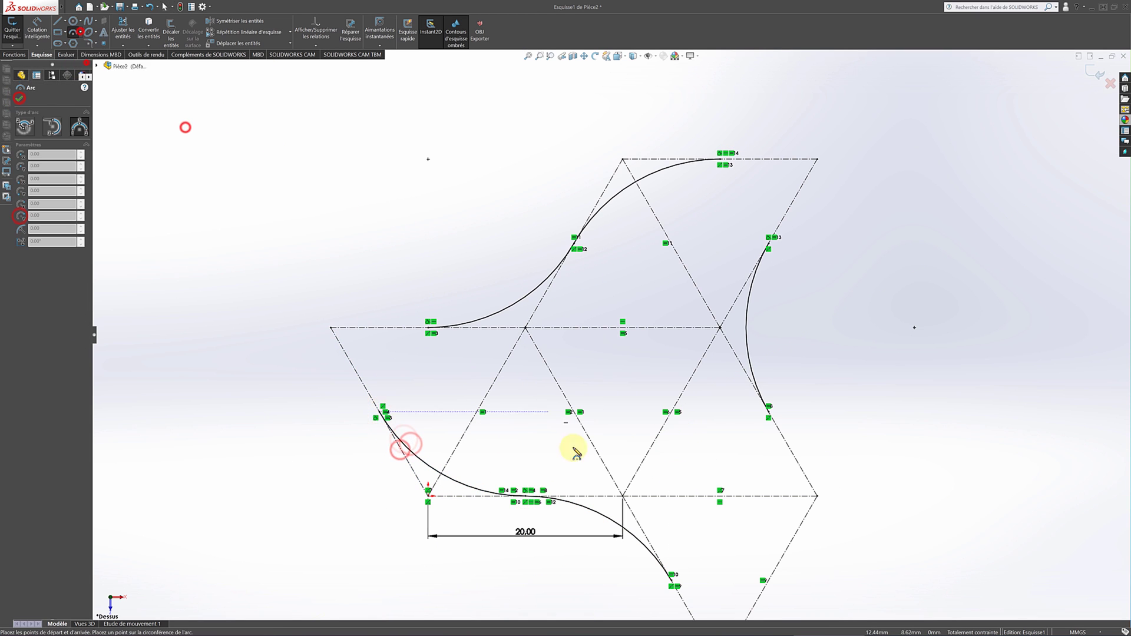
Draw a three-point arc from the right arc's lower endpoint to the midpoint of the bottom triangle's right side, tangent at their junction.
{"action": "left_click", "coordinate": [768, 407]}
{"action": "left_click", "coordinate": [767, 581]}
{"action": "left_click", "coordinate": [788, 486]}
{"action": "left_click", "coordinate": [18, 98]}
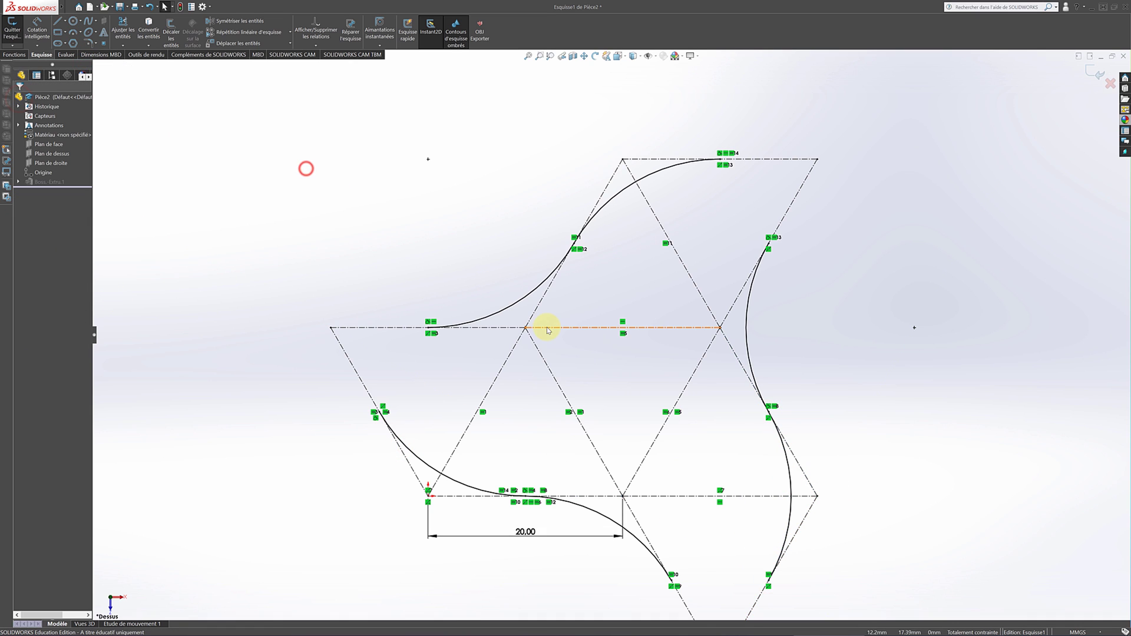
Close the left tip with two solid lines, from the upper arc's end to the leftmost corner and on to the lower-left arc's end.
{"action": "scroll", "coordinate": [542, 338], "scroll_direction": "up", "scroll_amount": 1}
{"action": "scroll", "coordinate": [666, 474], "scroll_direction": "up", "scroll_amount": 1}
{"action": "scroll", "coordinate": [666, 475], "scroll_direction": "down", "scroll_amount": 1}
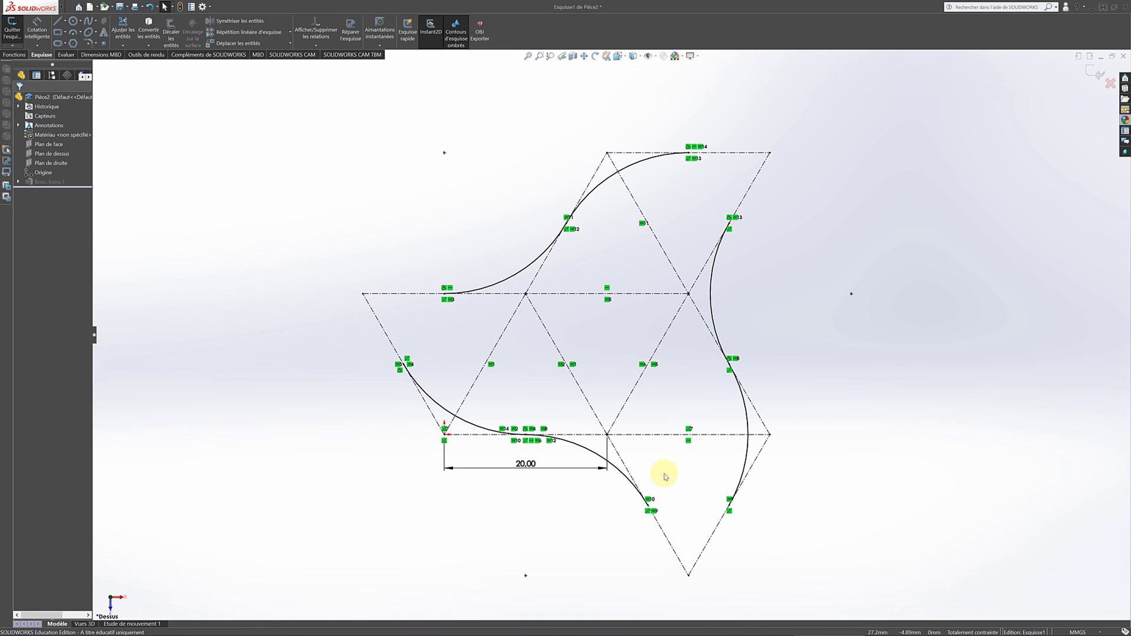
{"action": "scroll", "coordinate": [662, 474], "scroll_direction": "down", "scroll_amount": 1}
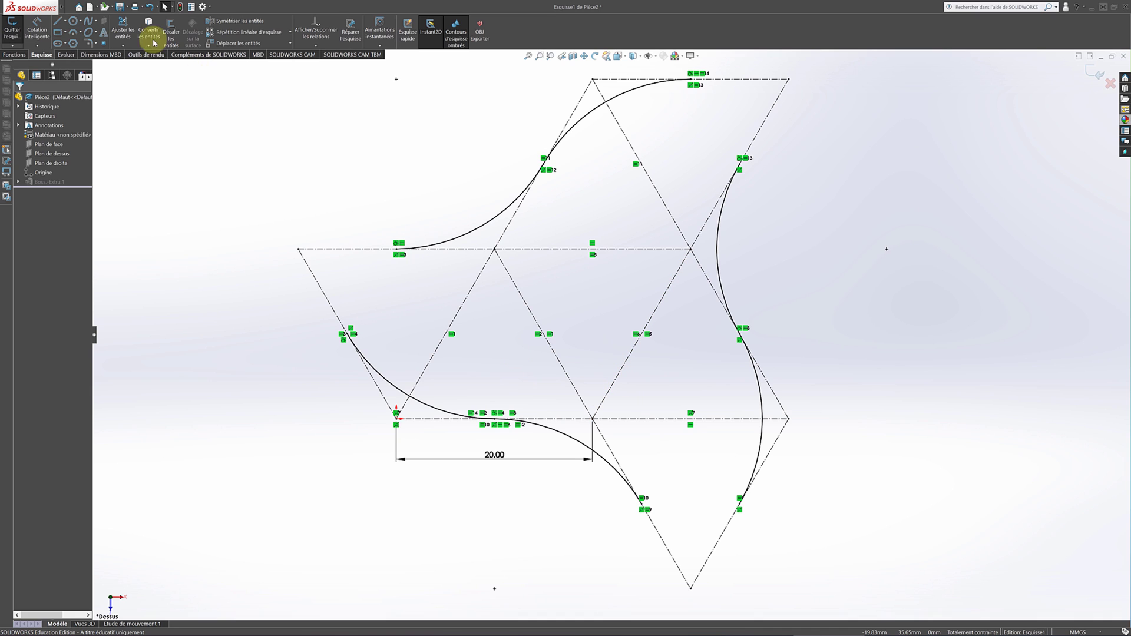
{"action": "left_click", "coordinate": [58, 22]}
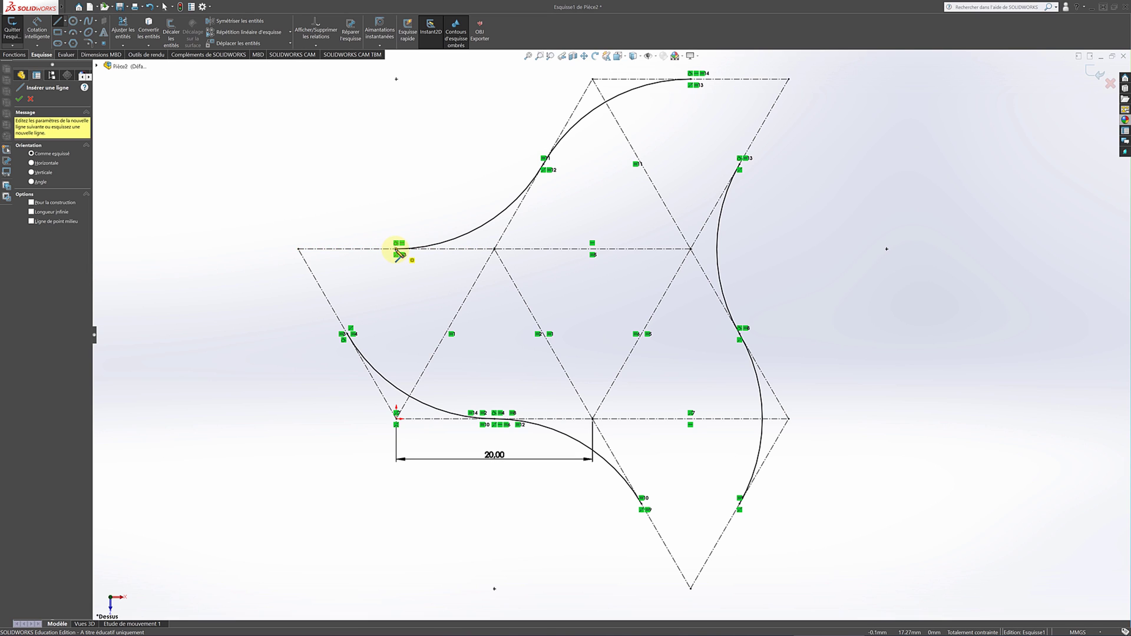
{"action": "left_click_drag", "start_coordinate": [398, 252], "coordinate": [299, 250]}
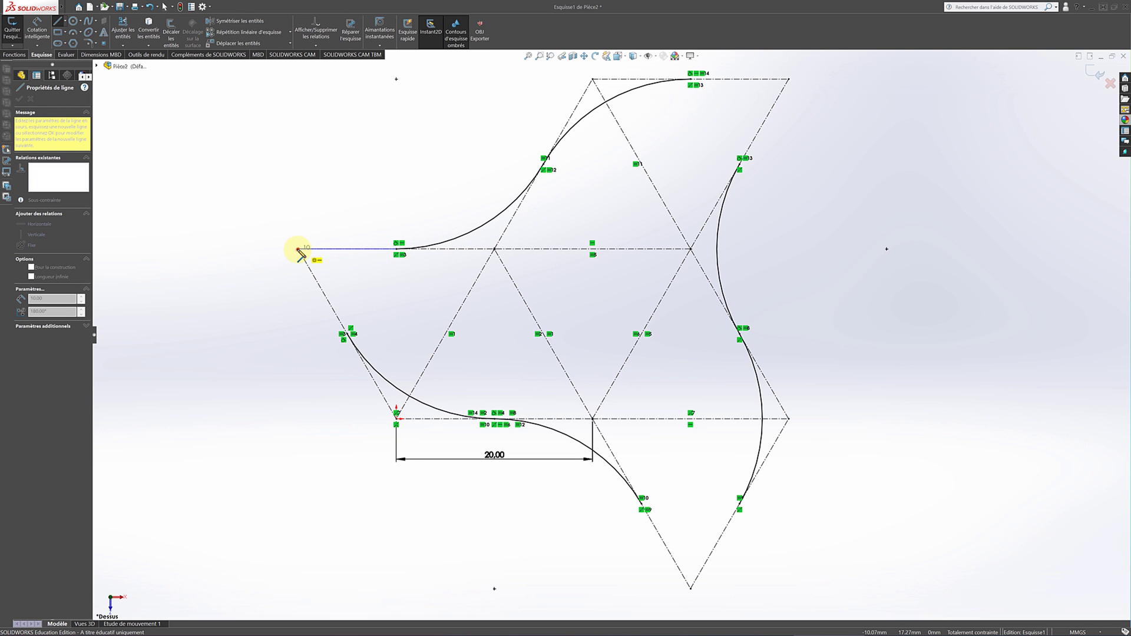
{"action": "left_click", "coordinate": [299, 249]}
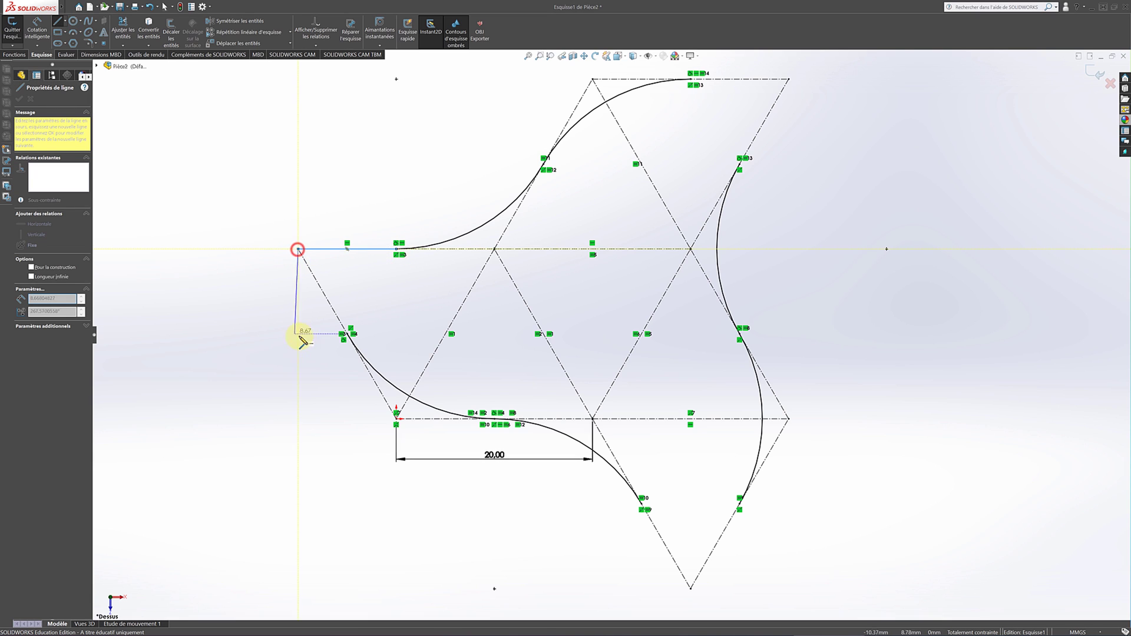
{"action": "left_click", "coordinate": [347, 334]}
{"action": "key", "text": "Escape"}
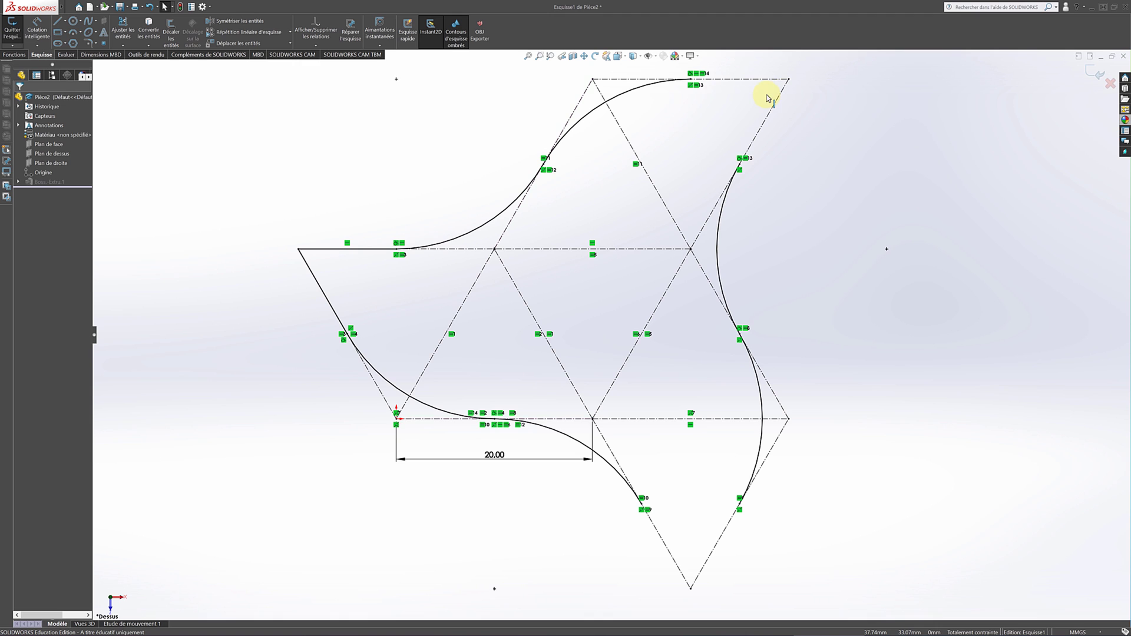
Draw a three-point arc of about 13 mm radius from the upper arc's end on the top line to a point beyond the upper-right corner.
{"action": "scroll", "coordinate": [843, 101], "scroll_direction": "down", "scroll_amount": 3}
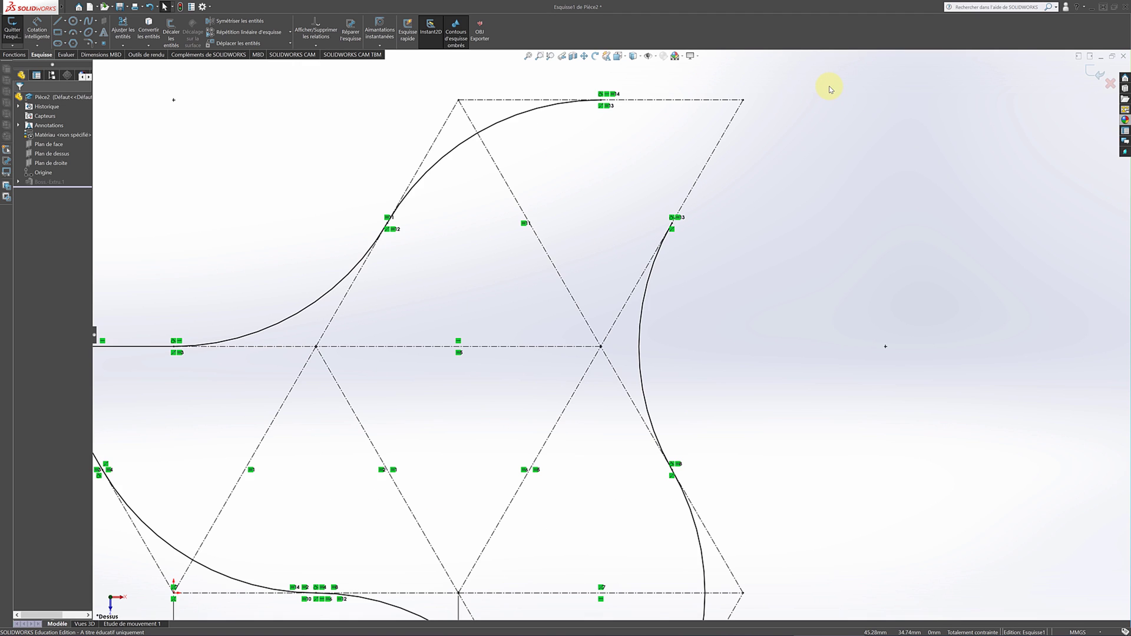
{"action": "left_click", "coordinate": [81, 32]}
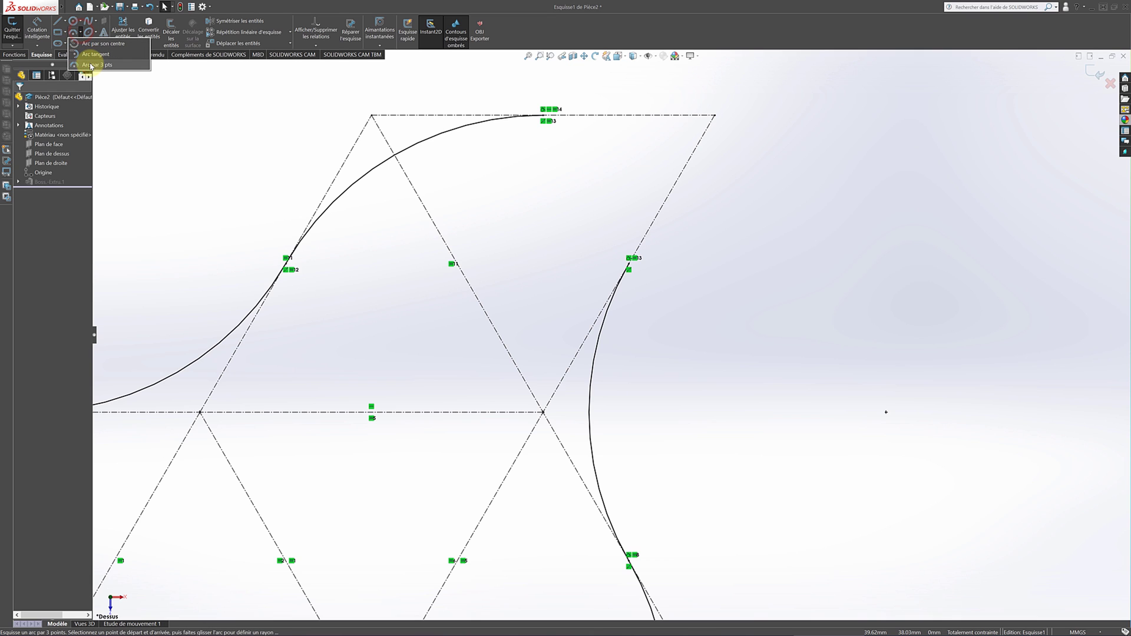
{"action": "left_click", "coordinate": [93, 65]}
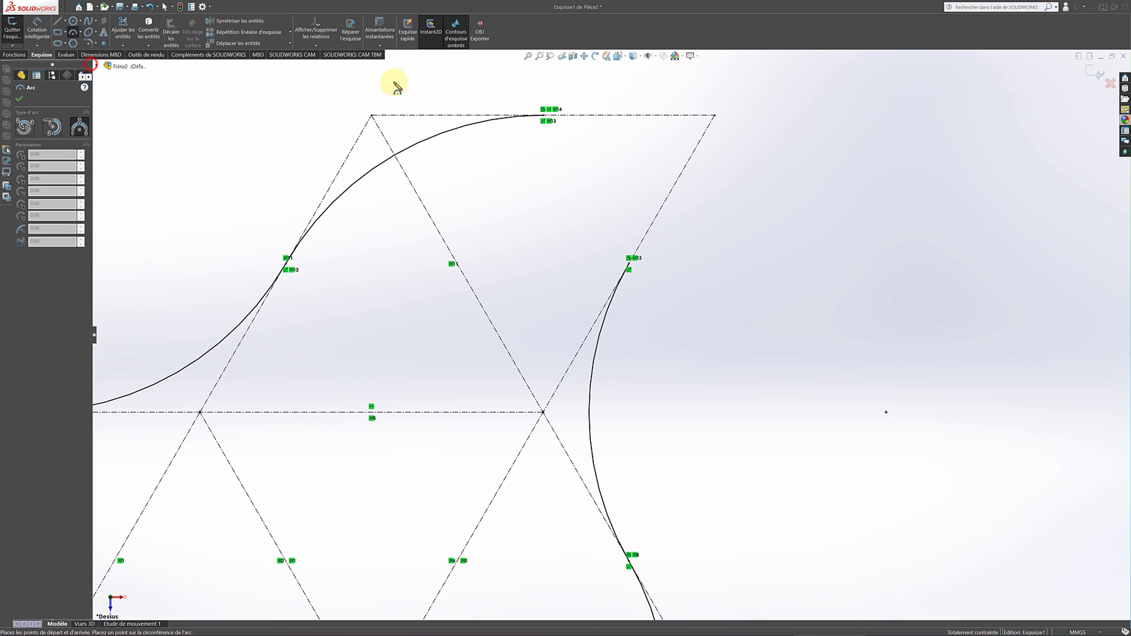
{"action": "left_click", "coordinate": [545, 117]}
{"action": "left_click", "coordinate": [714, 115]}
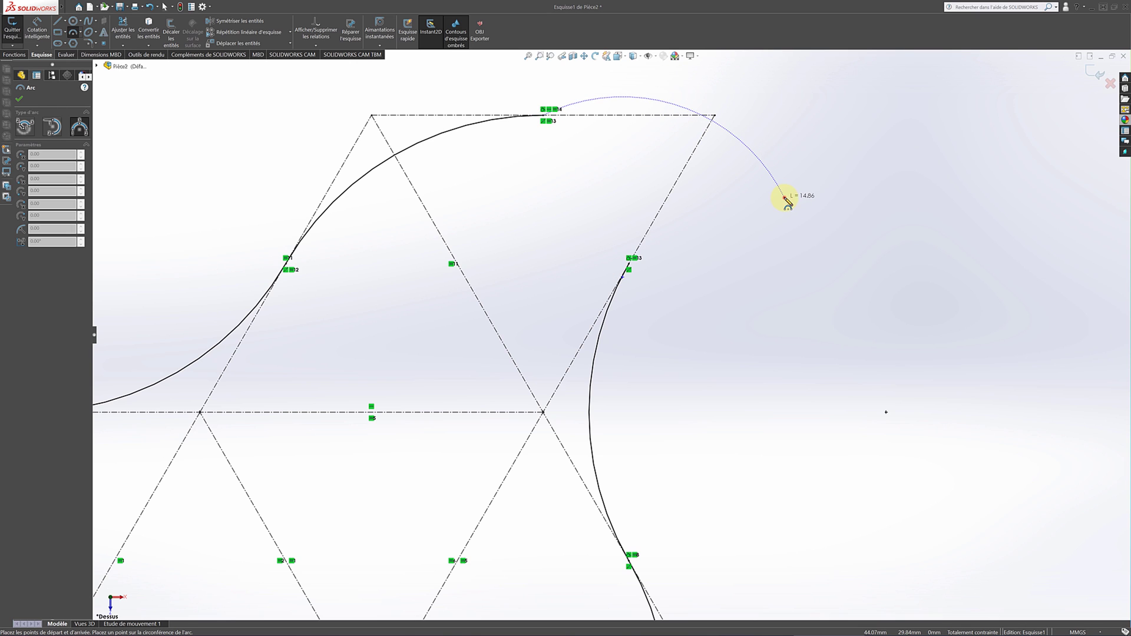
{"action": "left_click", "coordinate": [785, 200]}
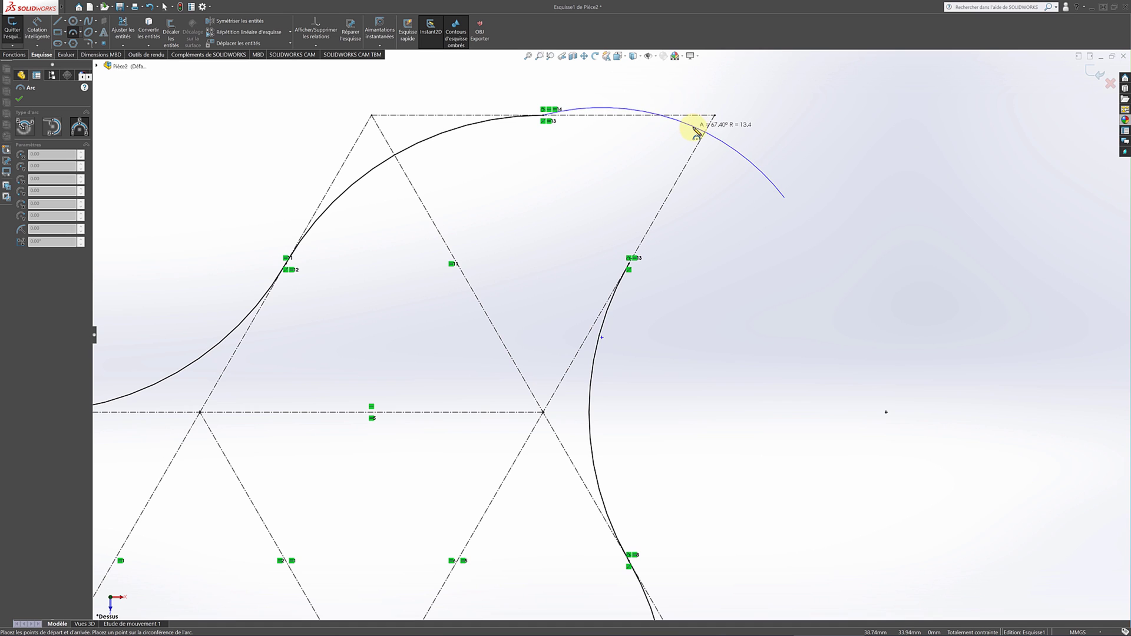
{"action": "left_click", "coordinate": [692, 130]}
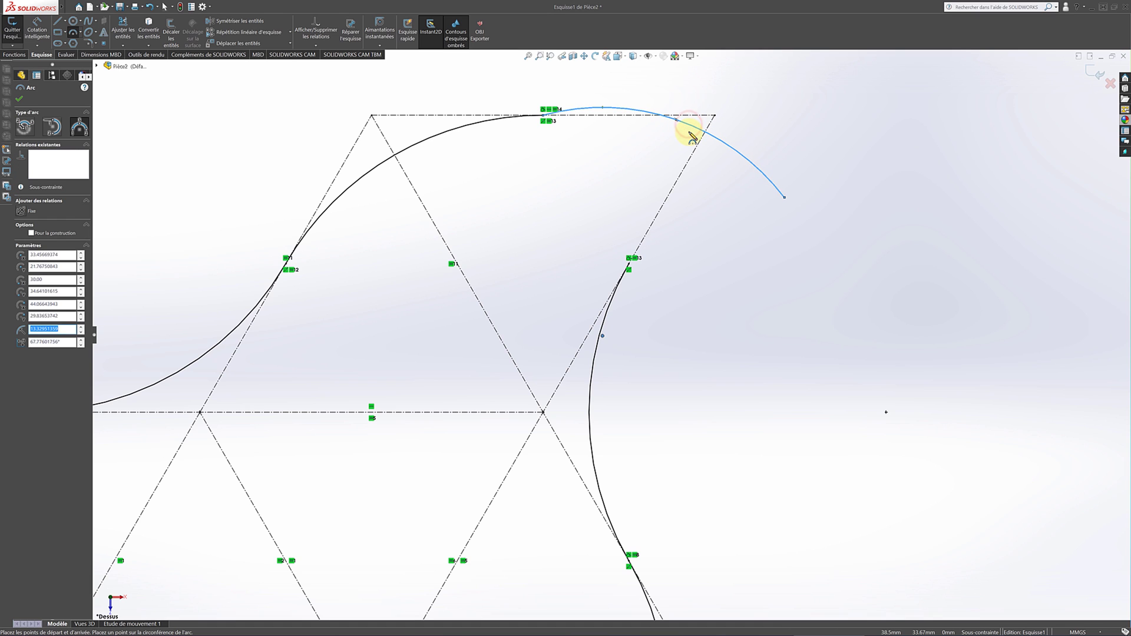
{"action": "key", "text": "Escape"}
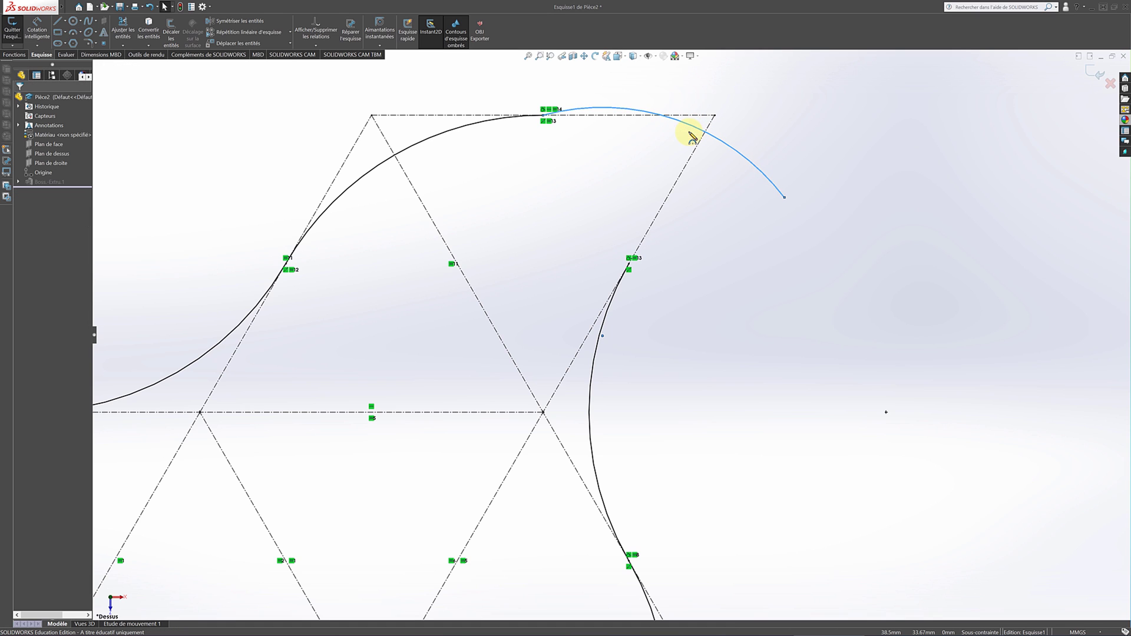
Draw a three-point arc from the right arc's upper endpoint to the free end of the new upper-right arc.
{"action": "left_click", "coordinate": [81, 32]}
{"action": "left_click", "coordinate": [86, 66]}
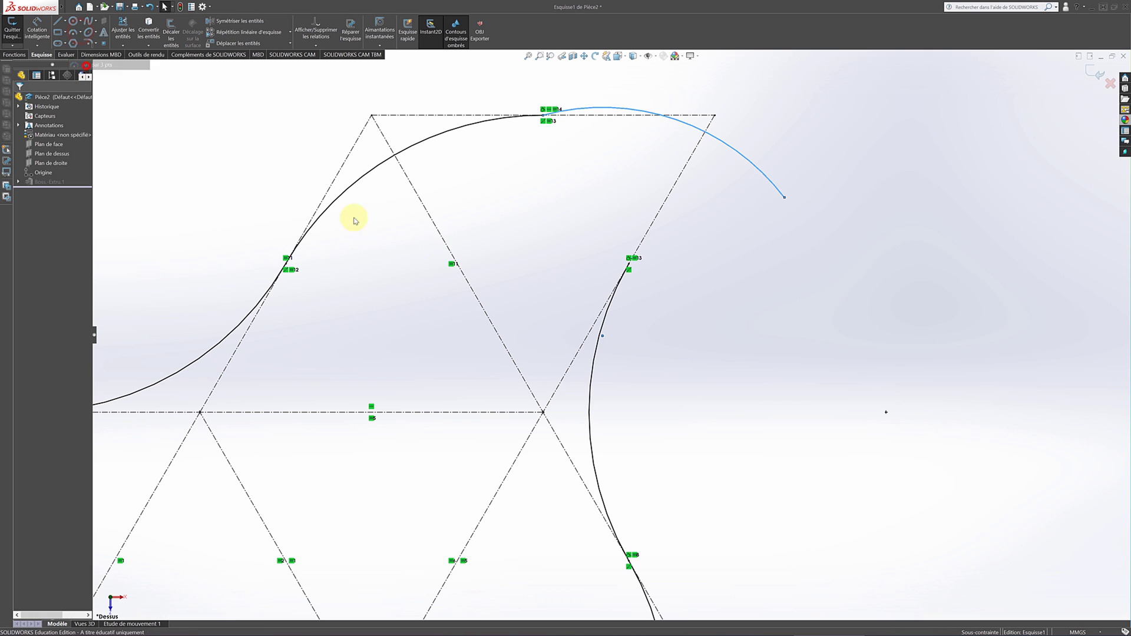
{"action": "left_click", "coordinate": [630, 261]}
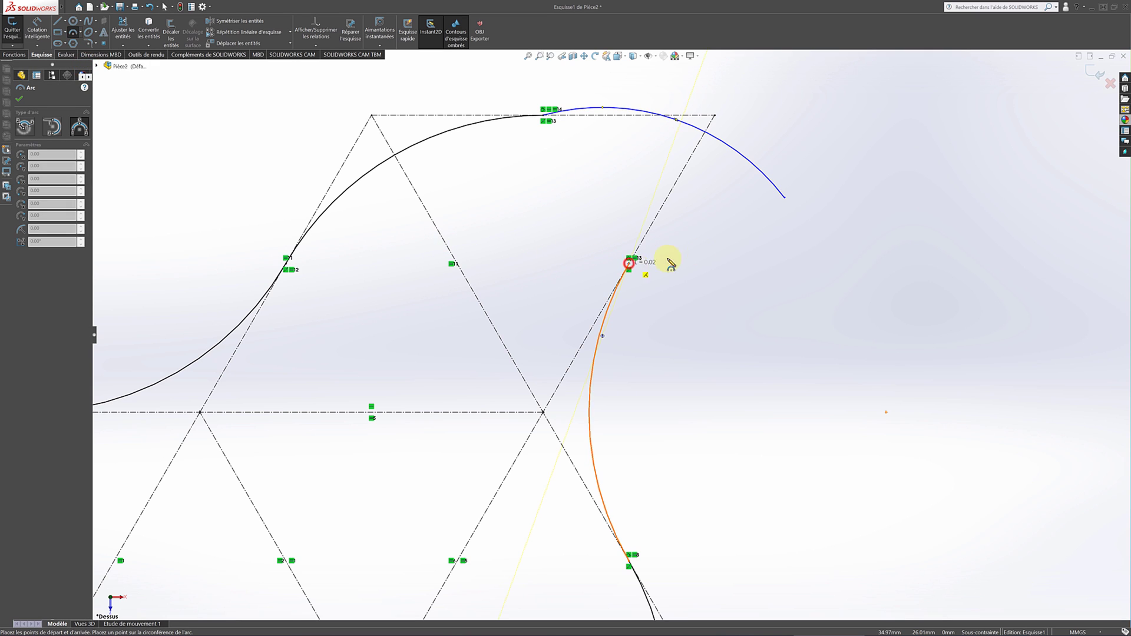
{"action": "left_click", "coordinate": [785, 198]}
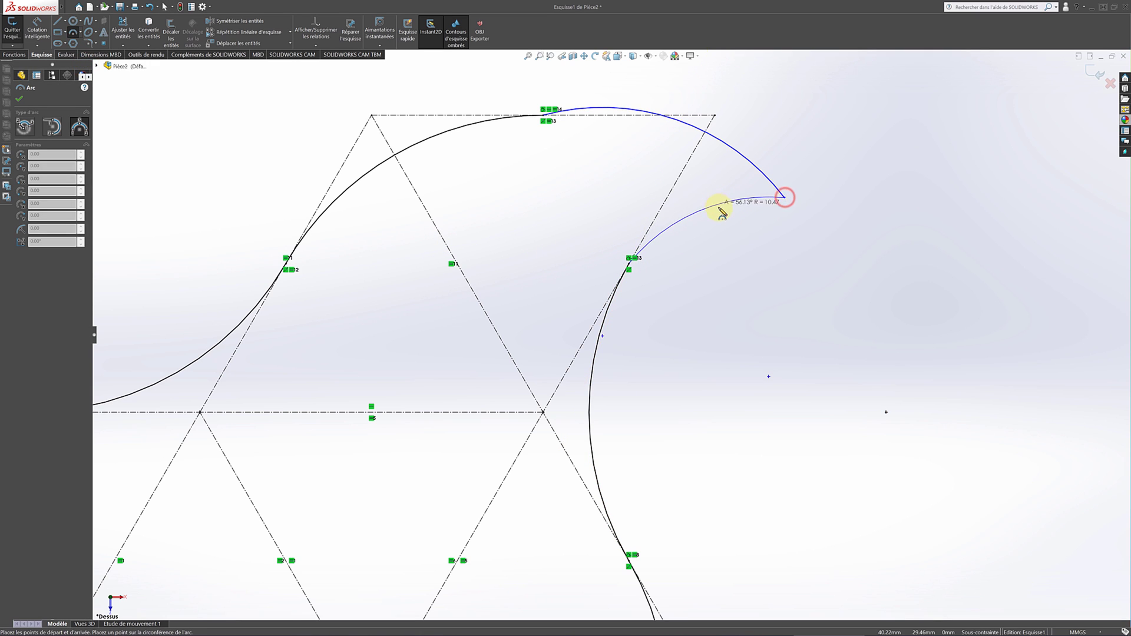
{"action": "left_click", "coordinate": [719, 208]}
{"action": "key", "text": "Escape"}
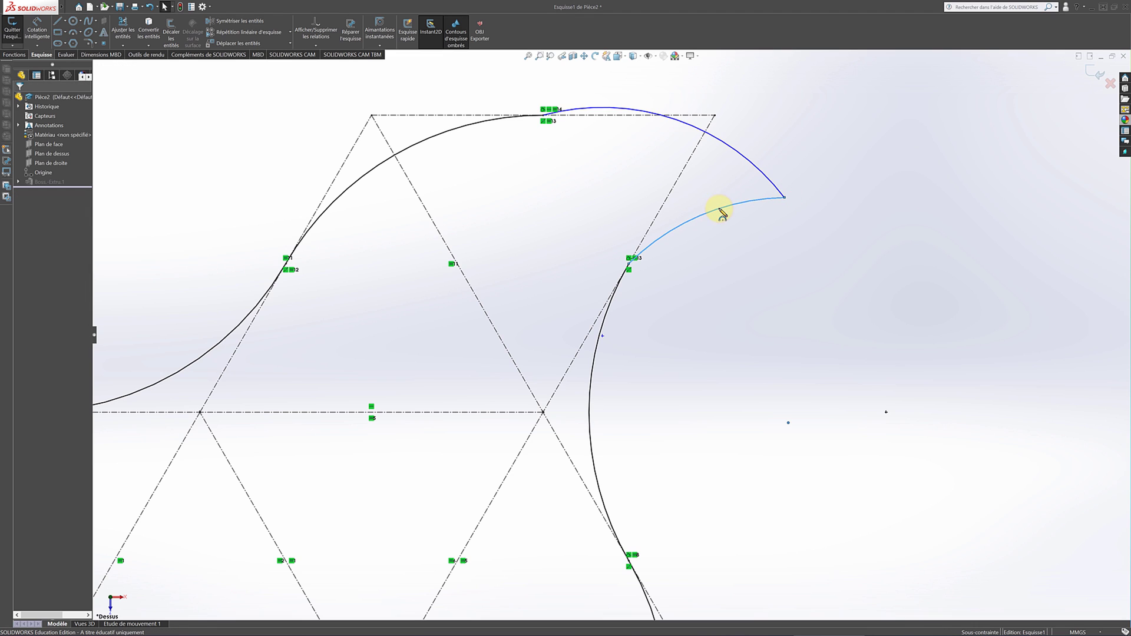
{"action": "left_click", "coordinate": [861, 176]}
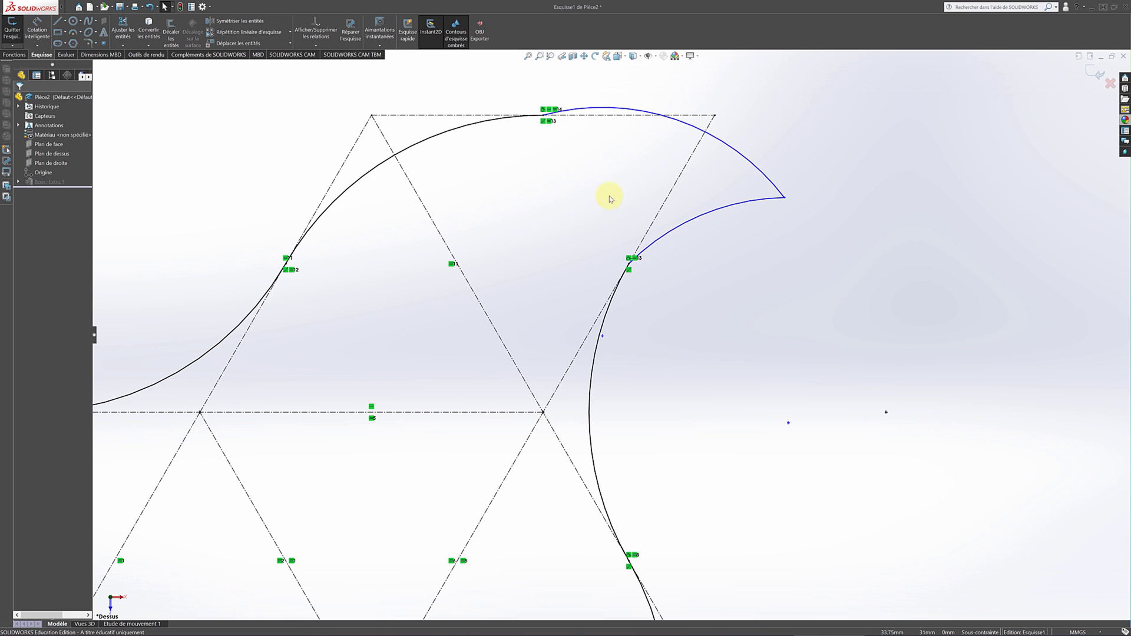
Make the upper arc of the upper-right tip tangent to the horizontal top construction line.
{"action": "left_click", "coordinate": [588, 115]}
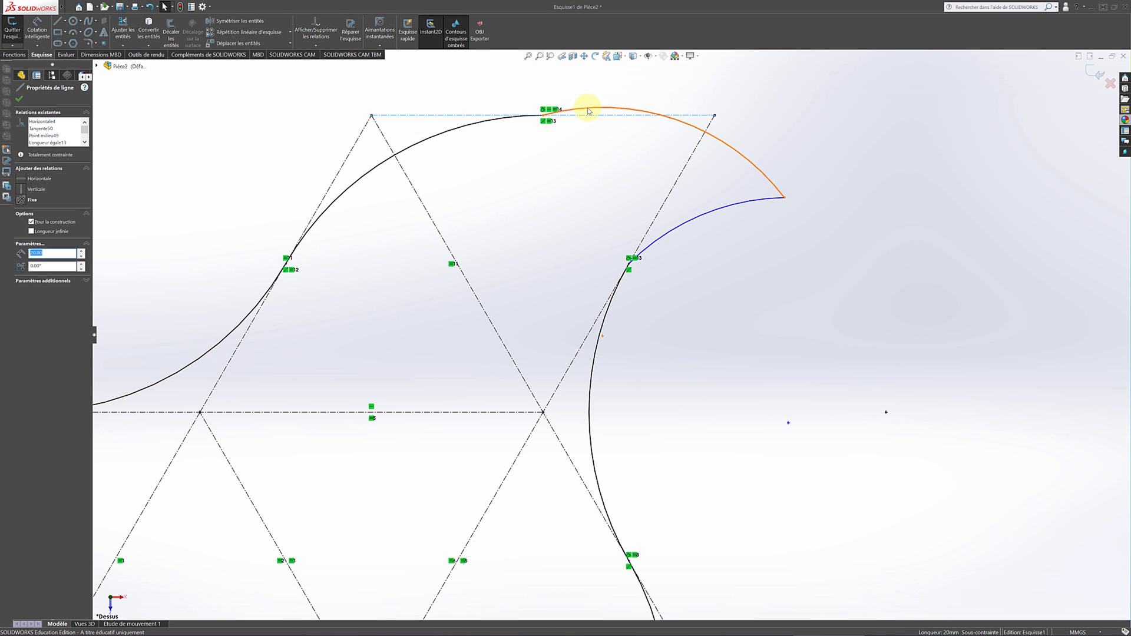
{"action": "left_click", "coordinate": [587, 108], "text": "ctrl"}
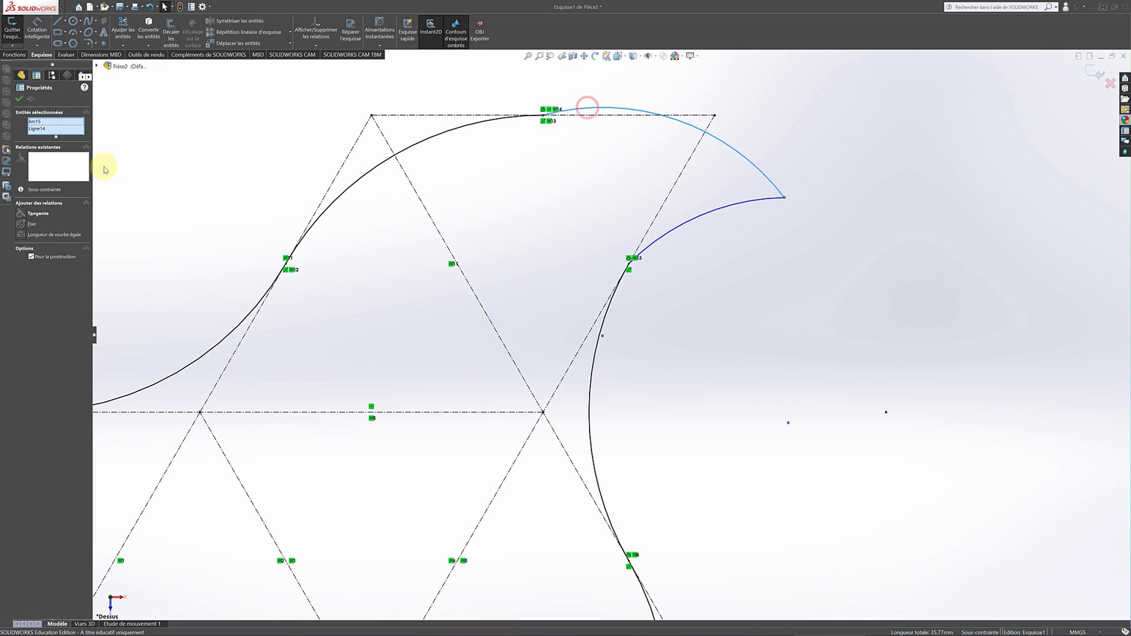
{"action": "left_click", "coordinate": [20, 215]}
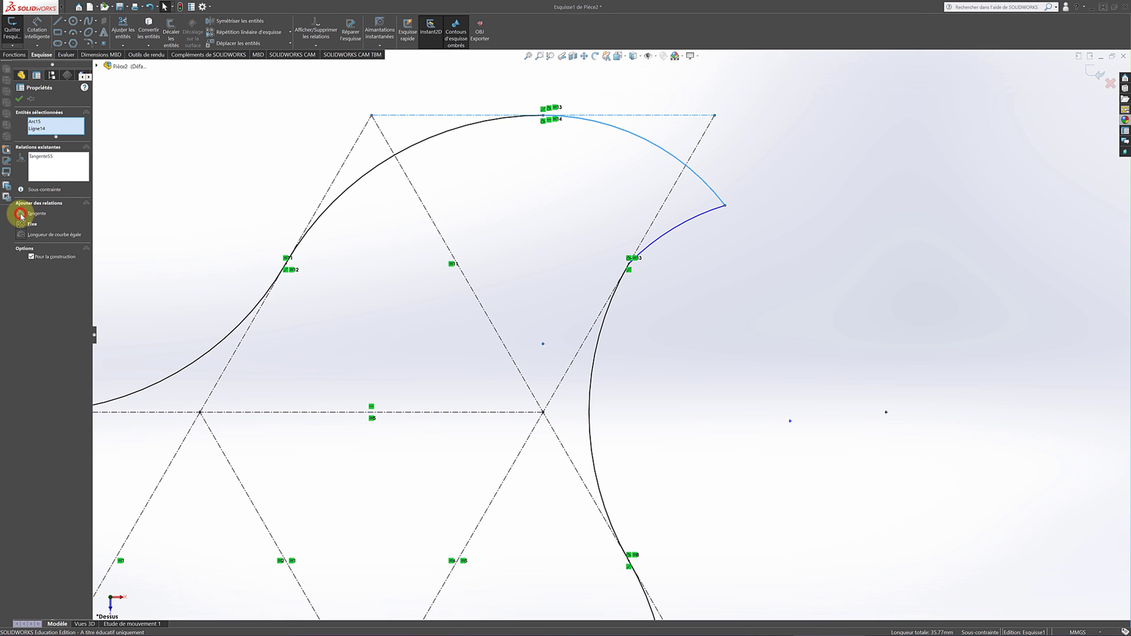
{"action": "left_click", "coordinate": [19, 98]}
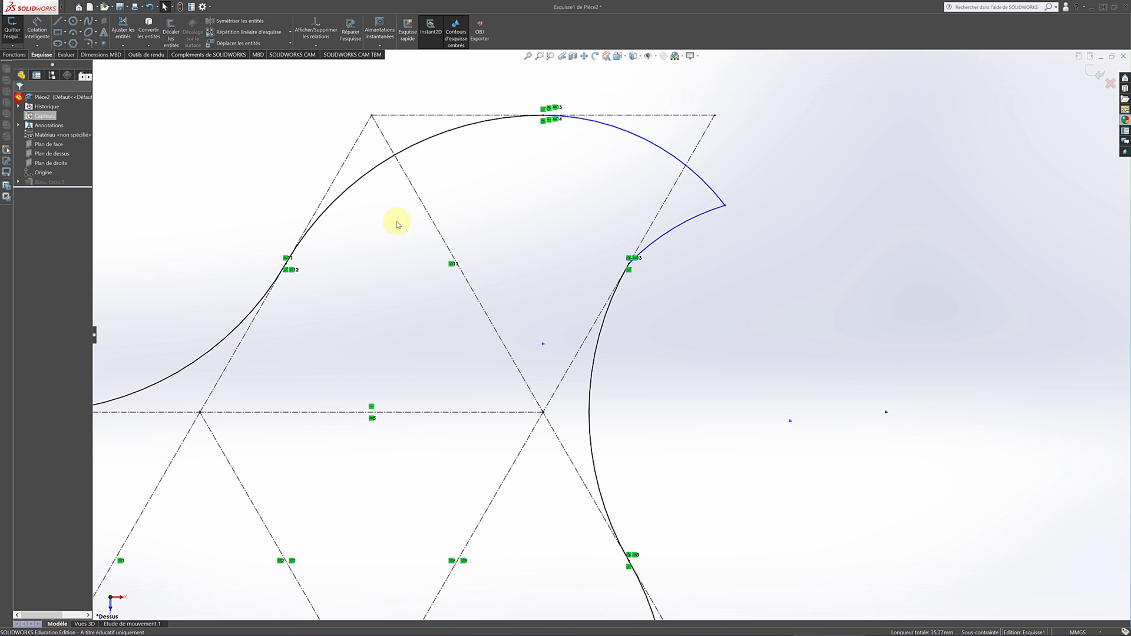
Make the lower arc of the upper-right tip tangent to the slanted construction line it starts on.
{"action": "left_click", "coordinate": [647, 232]}
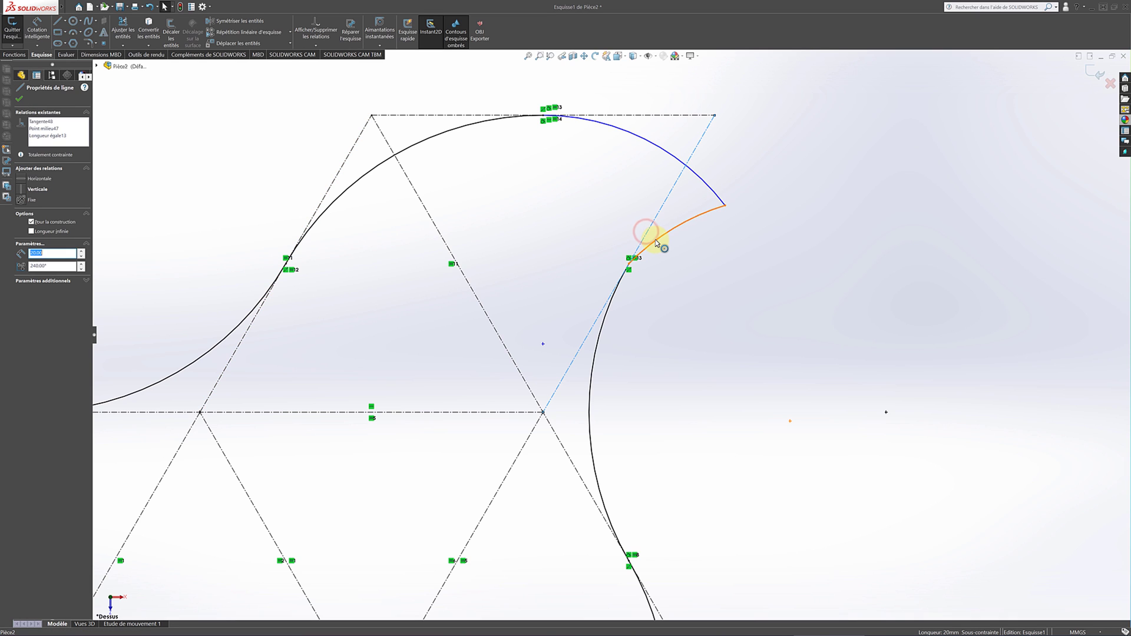
{"action": "left_click", "coordinate": [655, 240], "text": "ctrl"}
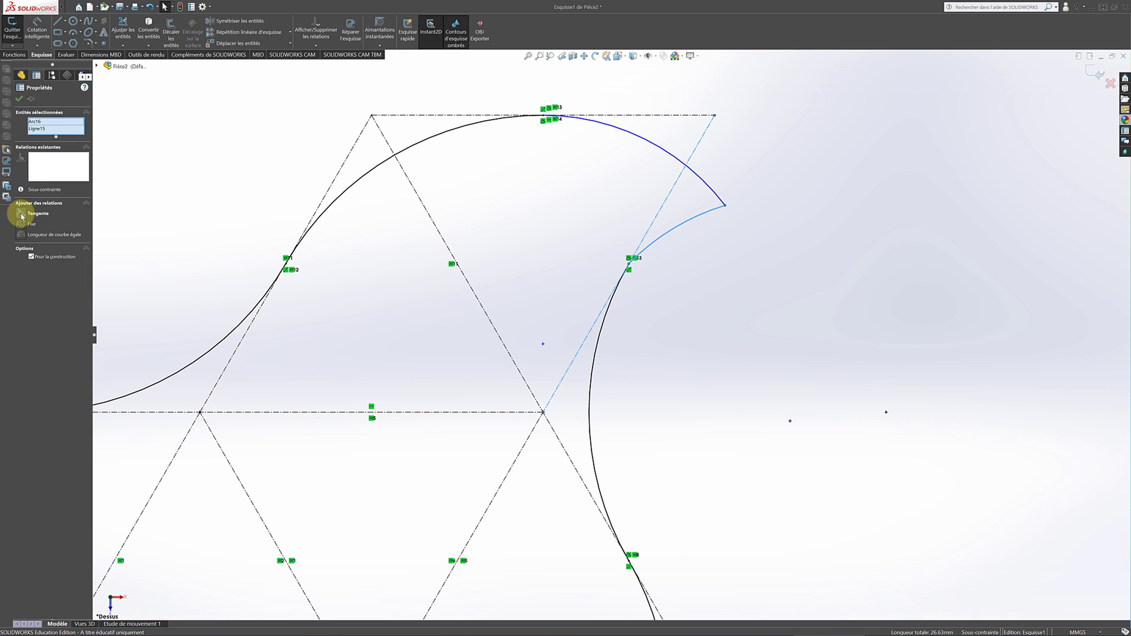
{"action": "left_click", "coordinate": [22, 214]}
{"action": "left_click", "coordinate": [18, 99]}
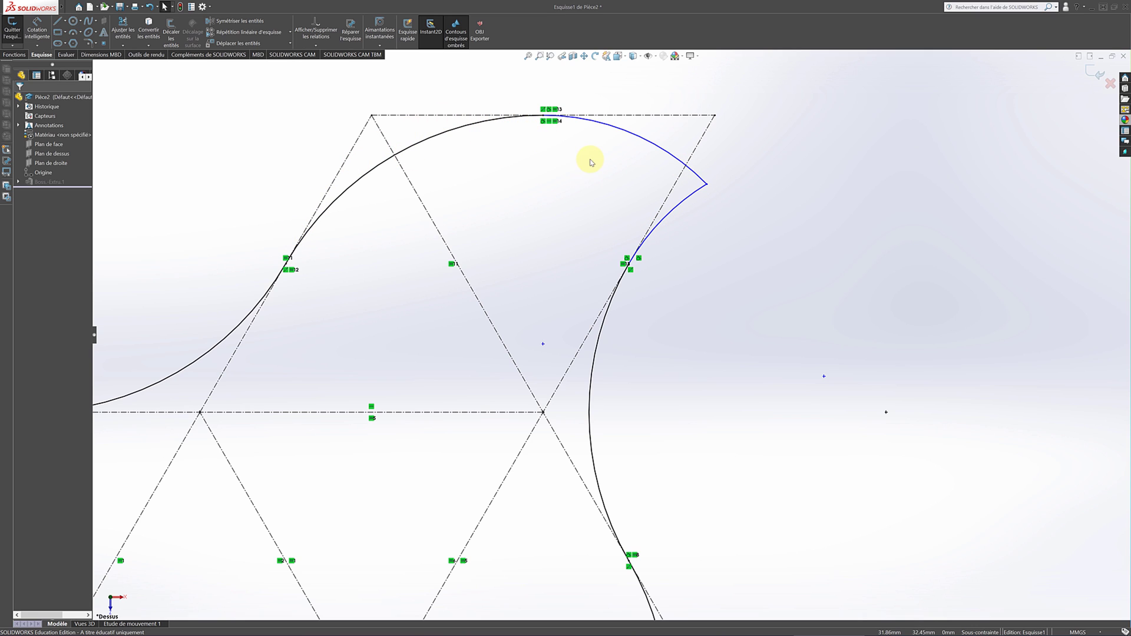
Make the lower arc of the upper-right tip equal in radius to the adjoining right-hand arc.
{"action": "left_click", "coordinate": [625, 326]}
{"action": "left_click", "coordinate": [678, 210], "text": "ctrl"}
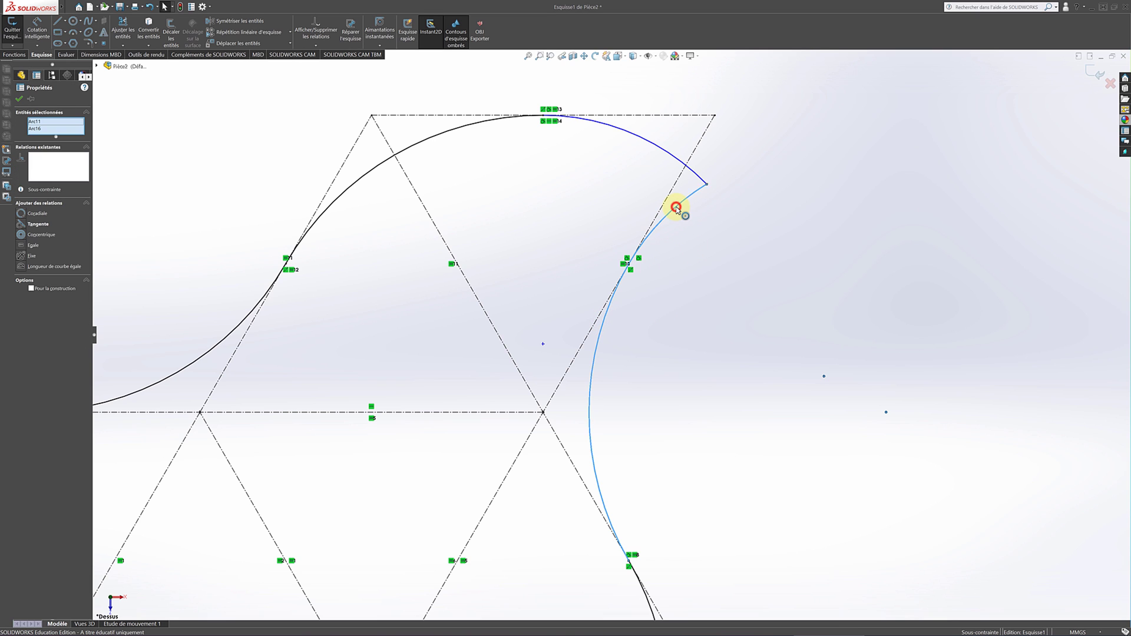
{"action": "left_click", "coordinate": [25, 246]}
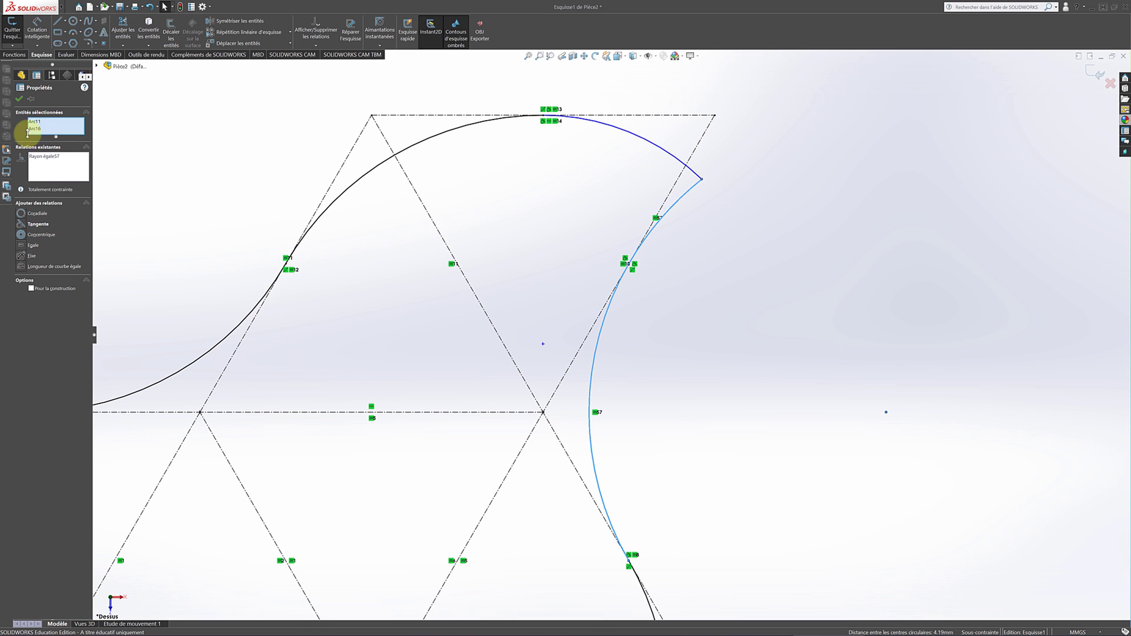
{"action": "left_click", "coordinate": [18, 99]}
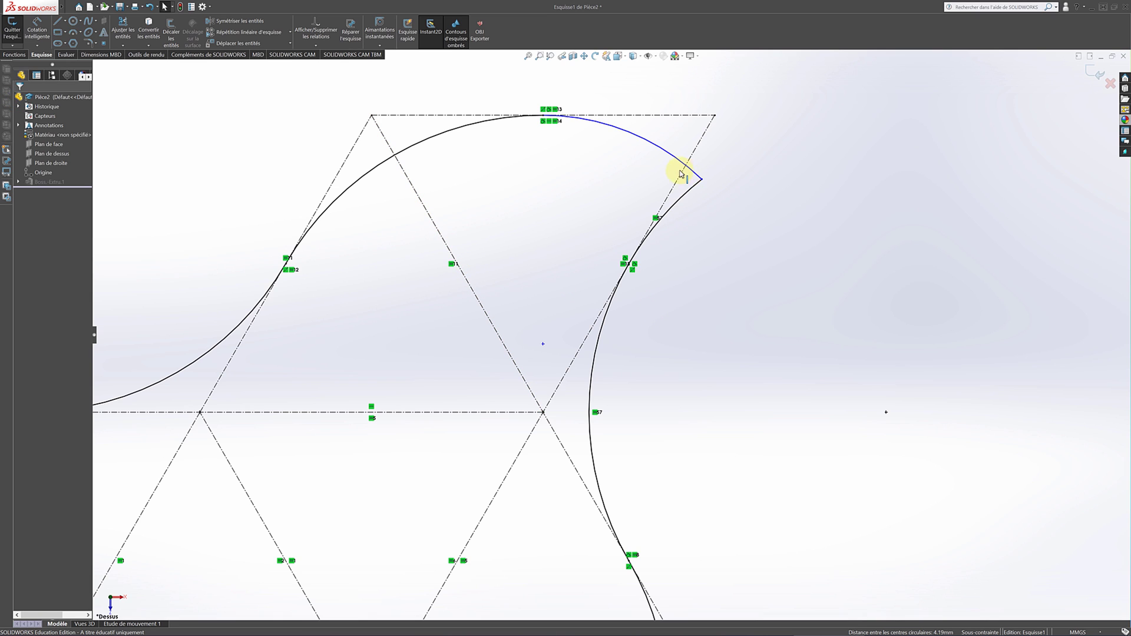
Make the two arcs that meet at the upper-right tip equal in radius.
{"action": "left_click", "coordinate": [687, 194]}
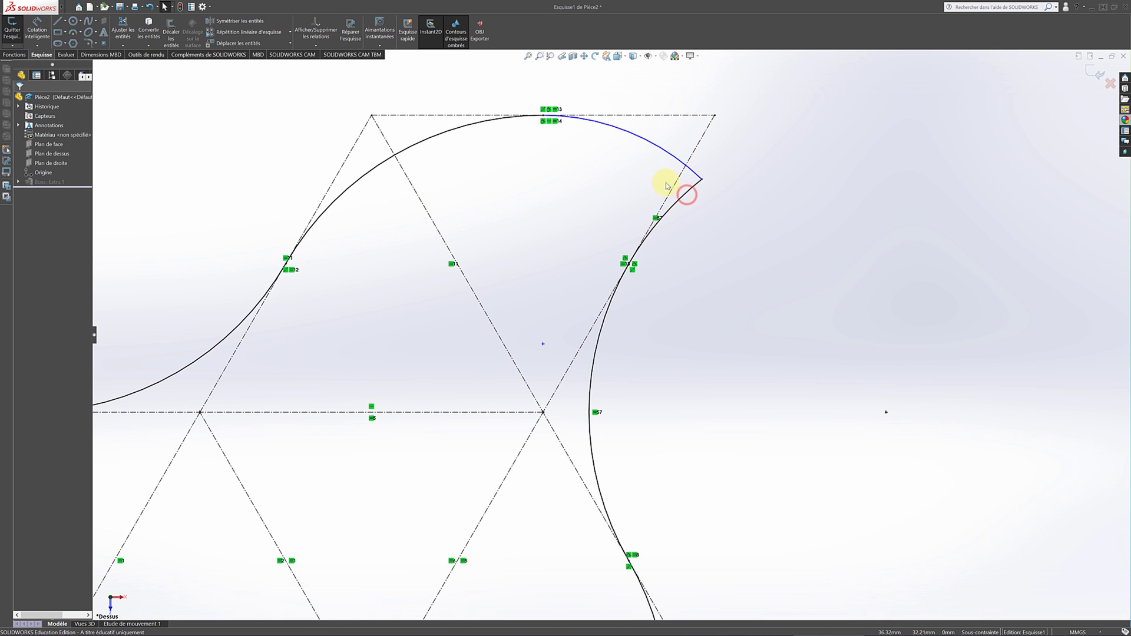
{"action": "left_click", "coordinate": [678, 199]}
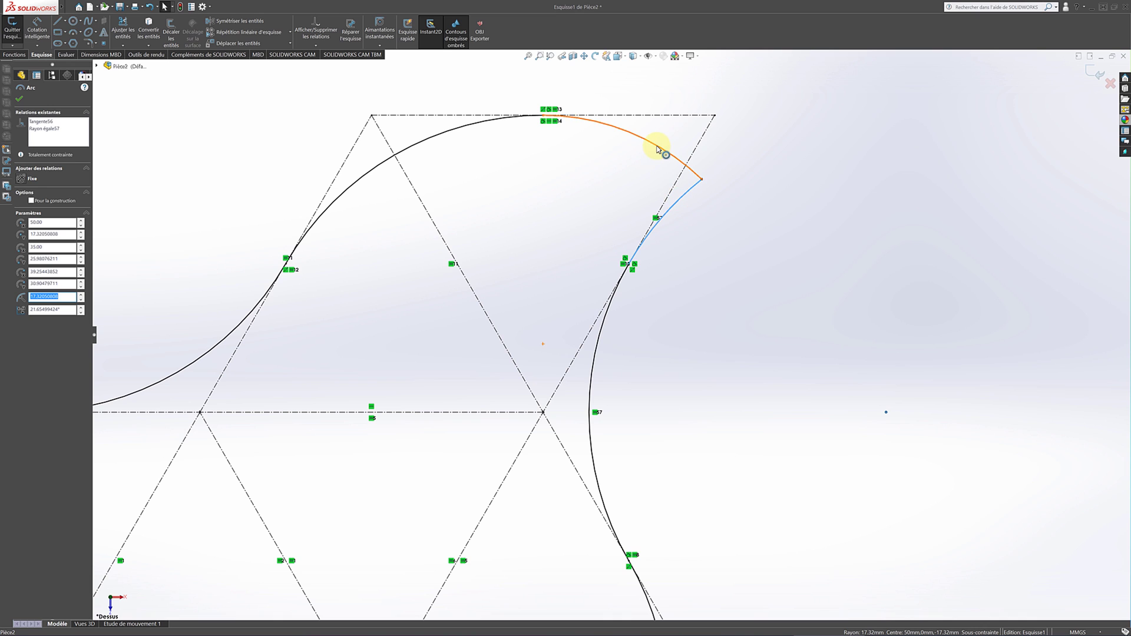
{"action": "left_click", "coordinate": [656, 145], "text": "ctrl"}
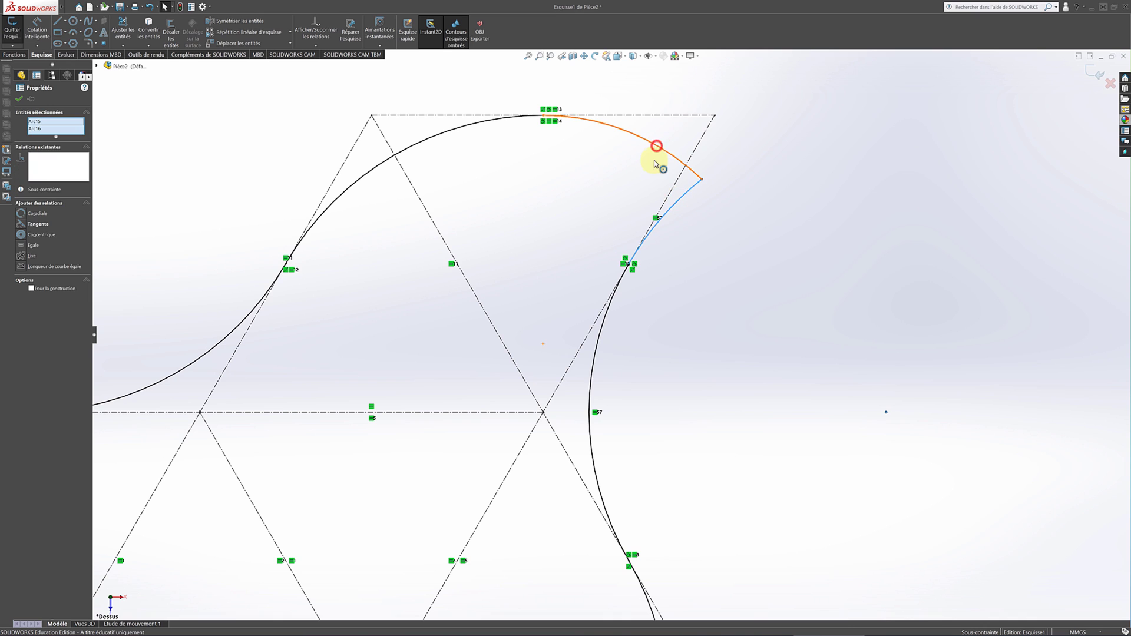
{"action": "left_click", "coordinate": [23, 245]}
{"action": "left_click", "coordinate": [19, 98]}
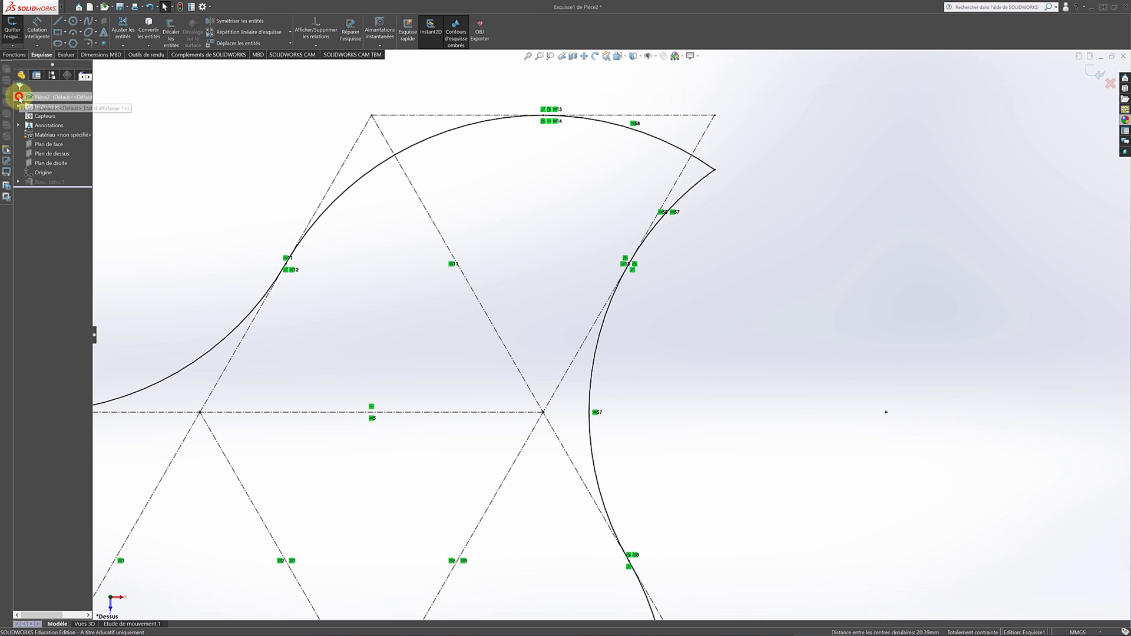
{"action": "scroll", "coordinate": [508, 182], "scroll_direction": "up", "scroll_amount": 3}
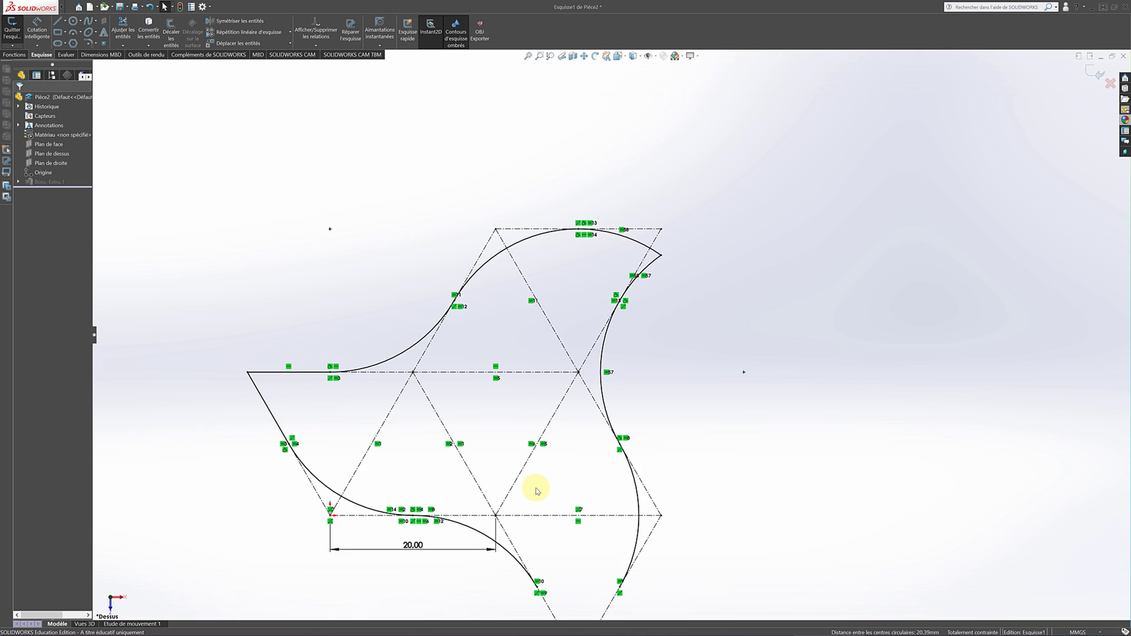
{"action": "scroll", "coordinate": [535, 488], "scroll_direction": "up", "scroll_amount": 1}
{"action": "scroll", "coordinate": [531, 481], "scroll_direction": "down", "scroll_amount": 1}
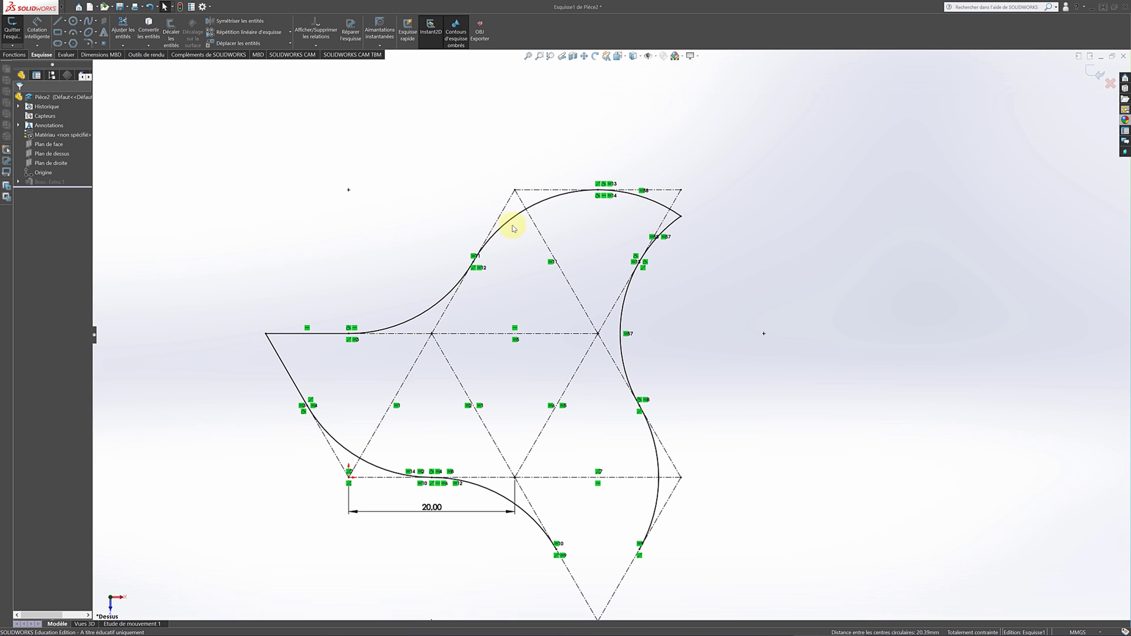
{"action": "scroll", "coordinate": [560, 530], "scroll_direction": "up", "scroll_amount": 1}
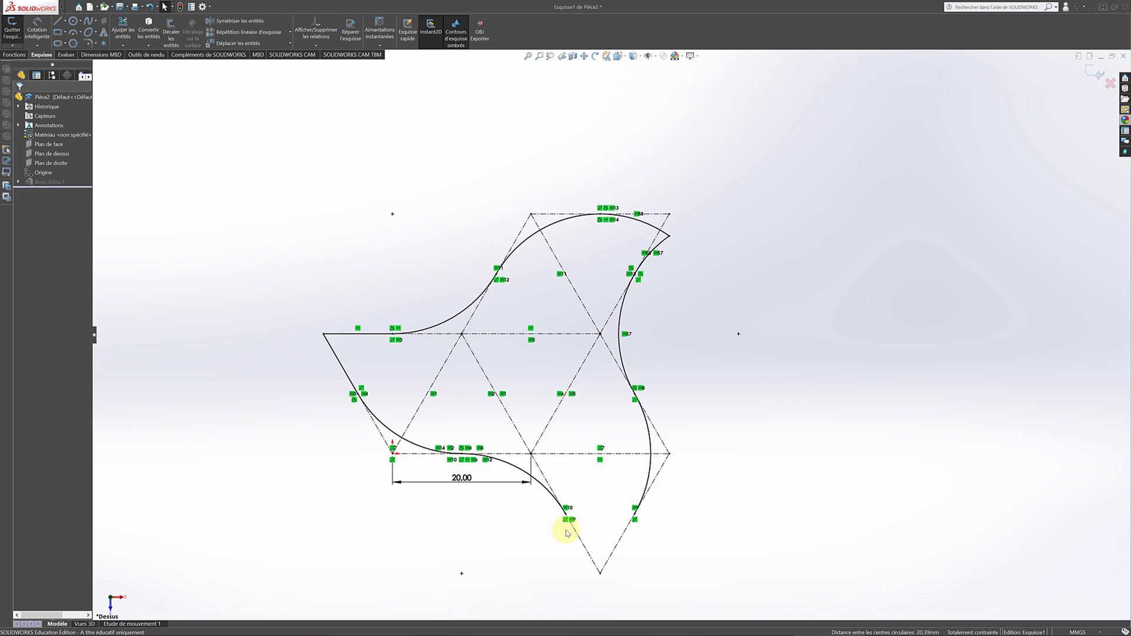
{"action": "scroll", "coordinate": [606, 518], "scroll_direction": "down", "scroll_amount": 1}
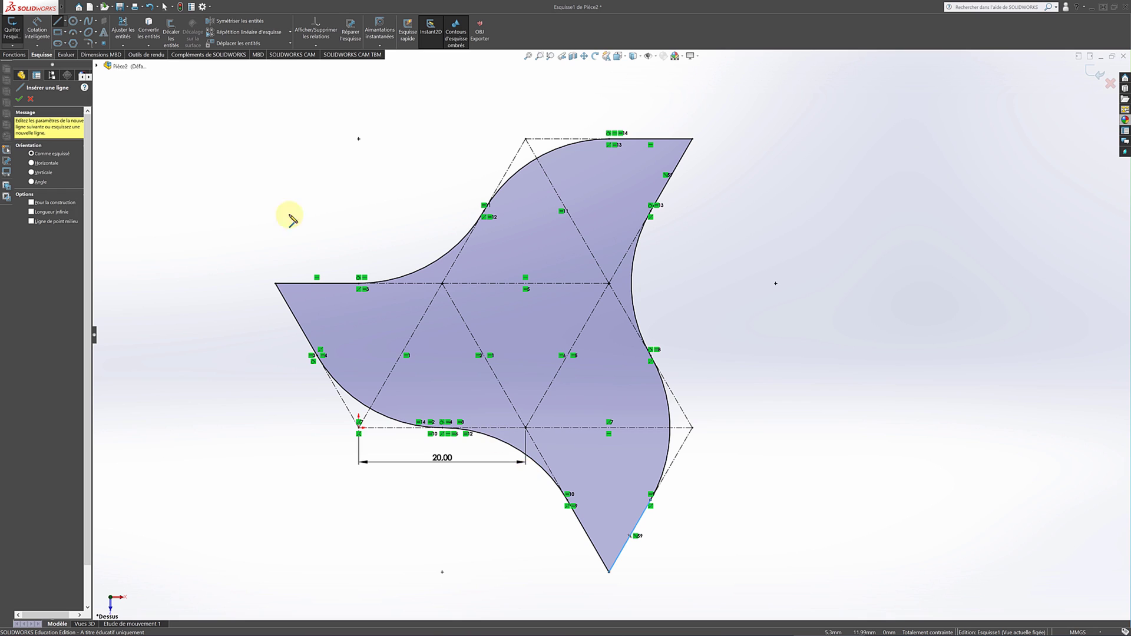
Finish the line command, exit the sketch to rebuild the extruded body, and orbit it to an oblique view.
{"action": "left_click", "coordinate": [19, 98]}
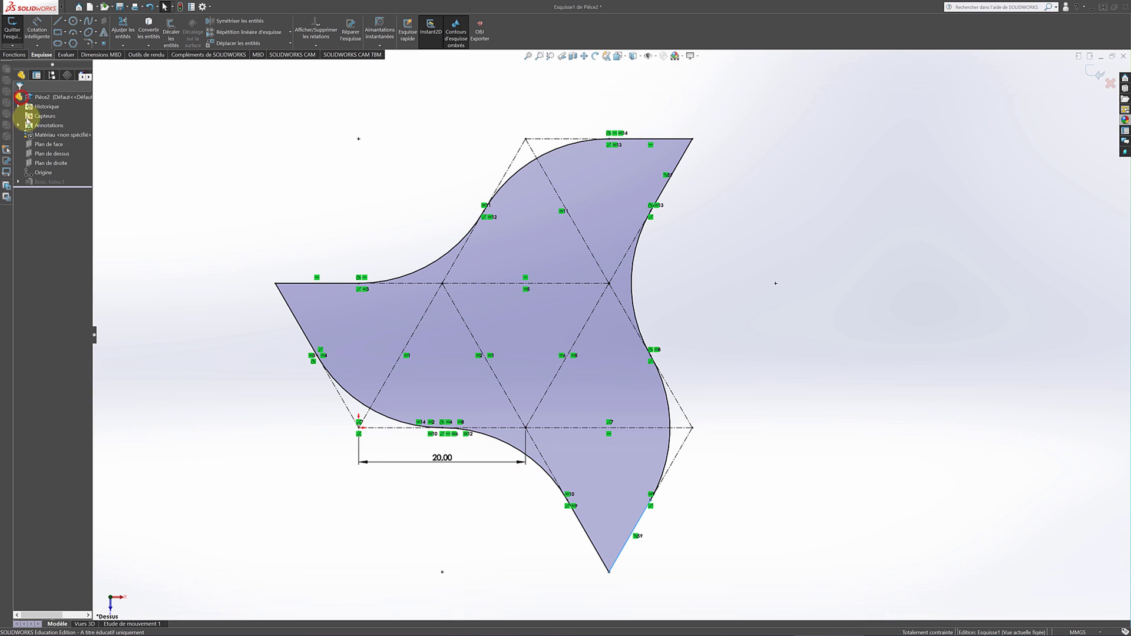
{"action": "left_click", "coordinate": [291, 187]}
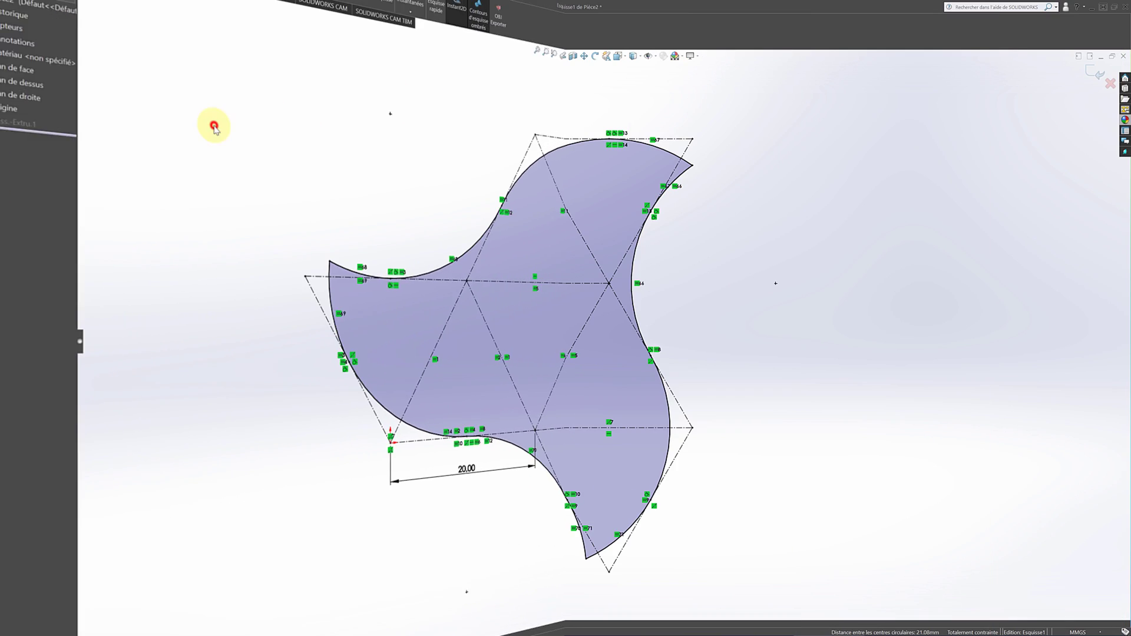
{"action": "left_click", "coordinate": [196, 168]}
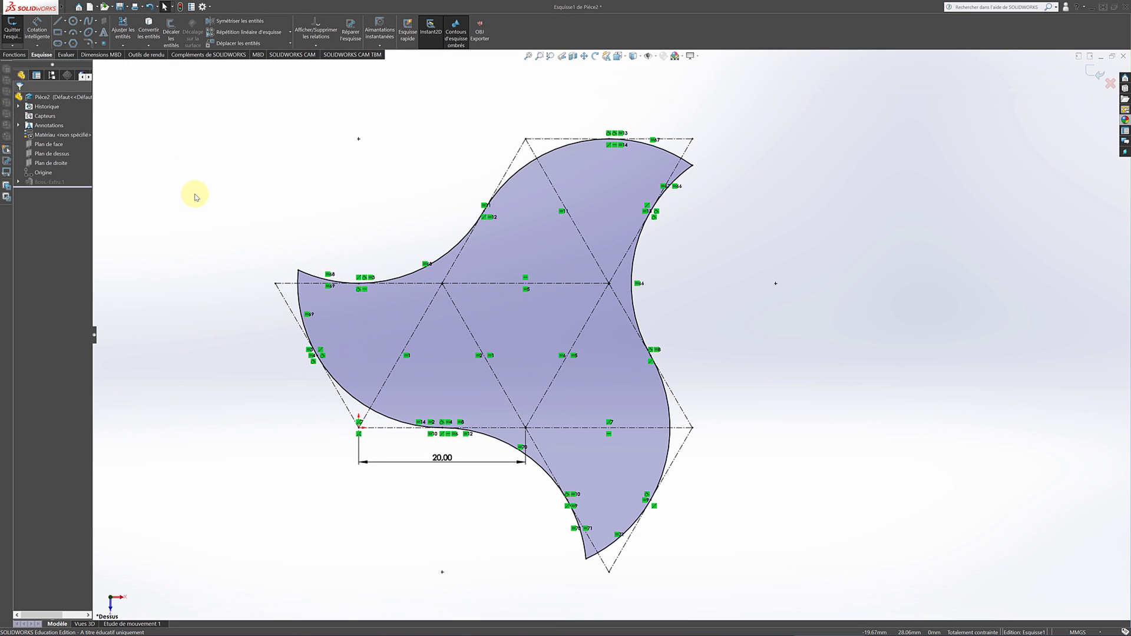
{"action": "left_click", "coordinate": [11, 24]}
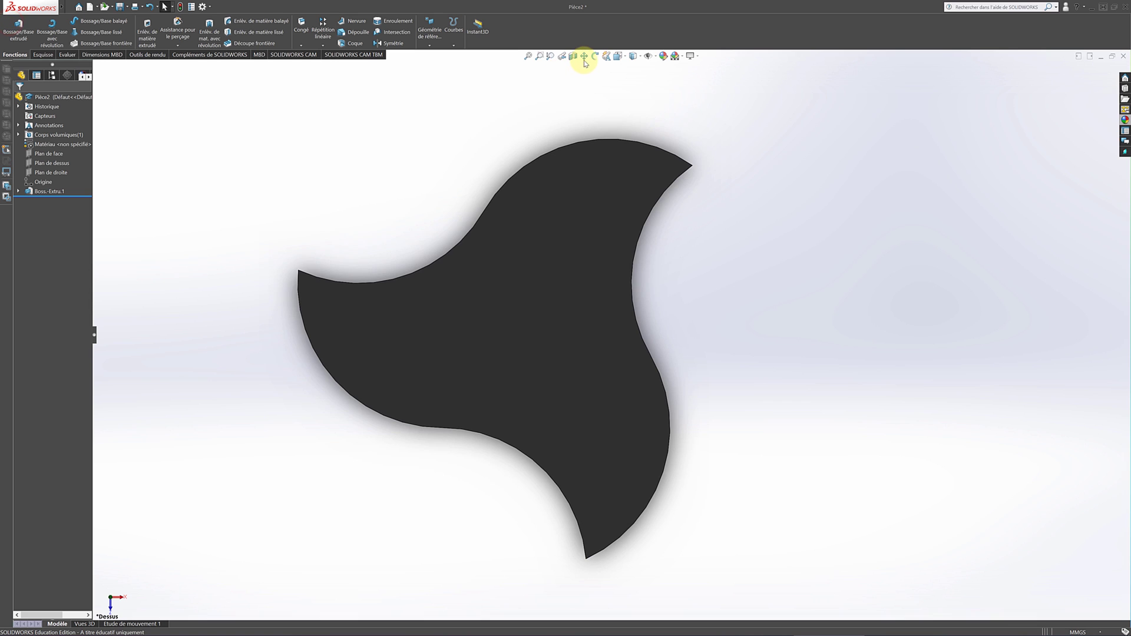
{"action": "left_click", "coordinate": [593, 58]}
{"action": "left_click_drag", "start_coordinate": [298, 422], "coordinate": [525, 400]}
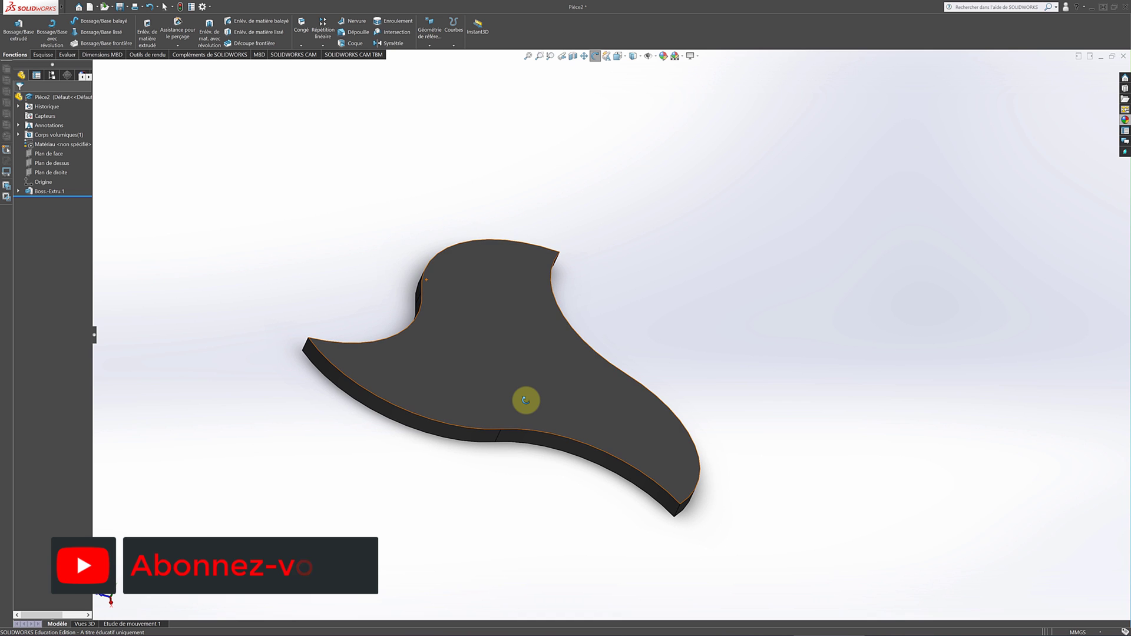